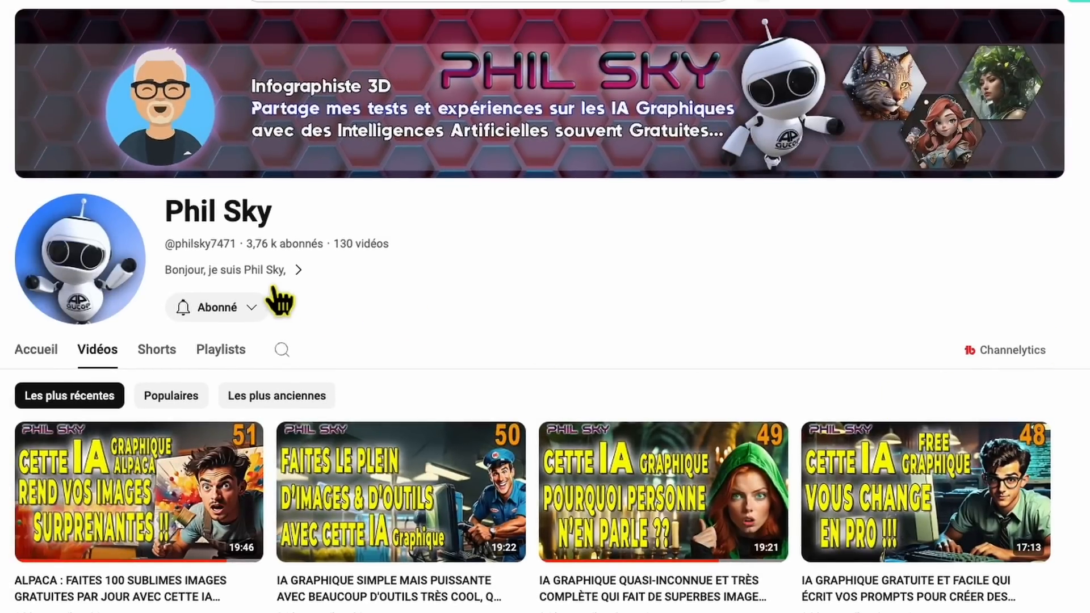
# Step: View the YouTube channel's description and the Alpaca site's pricing page
pyautogui.click(287, 278)
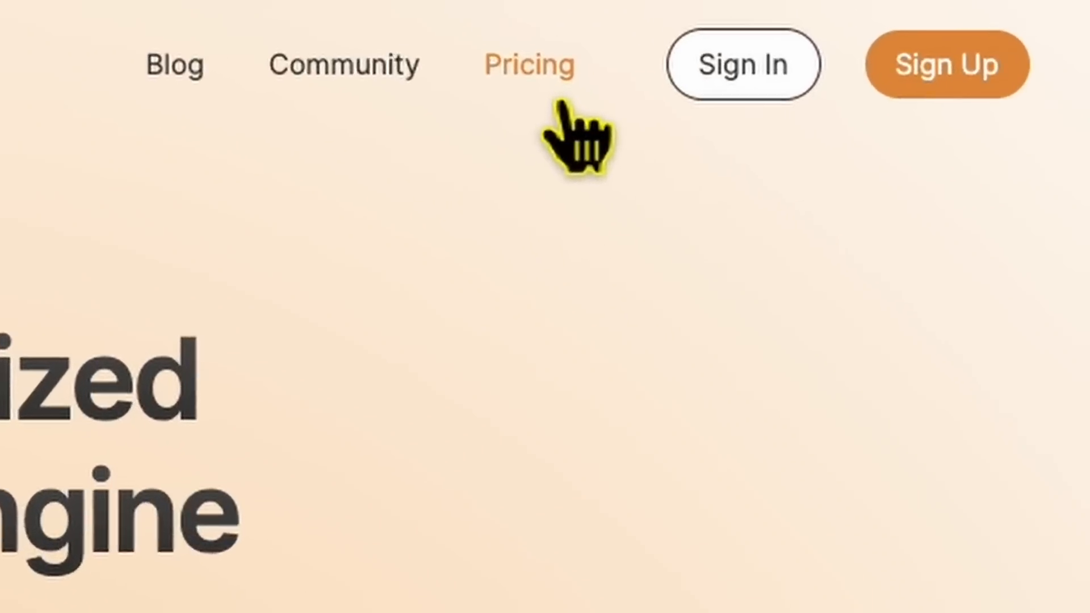
pyautogui.click(532, 98)
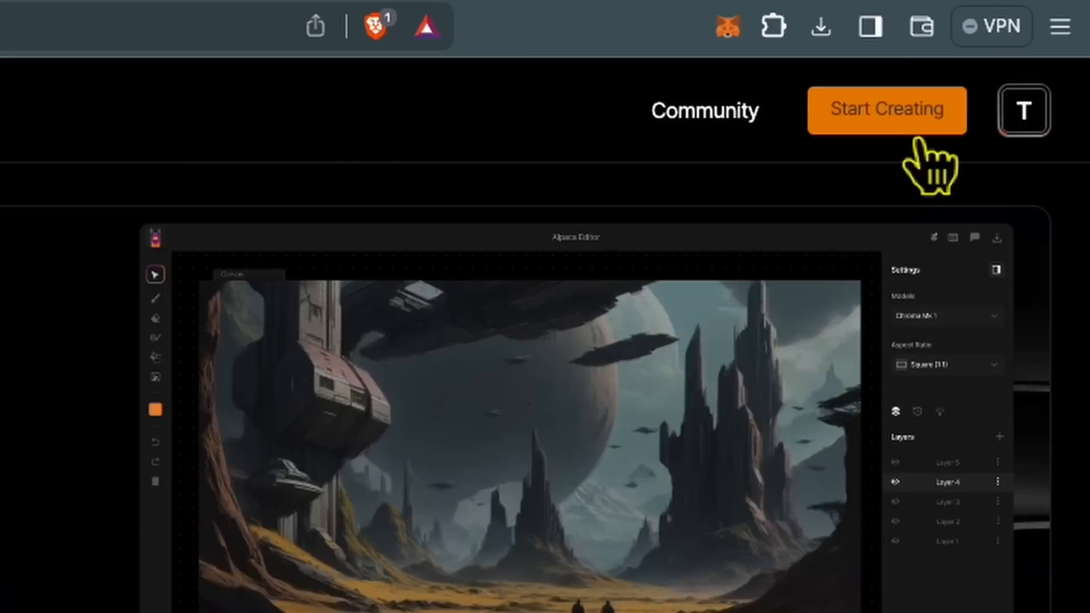
# Step: Start creating in the Alpaca Editor and close its welcome panel
pyautogui.click(918, 136)
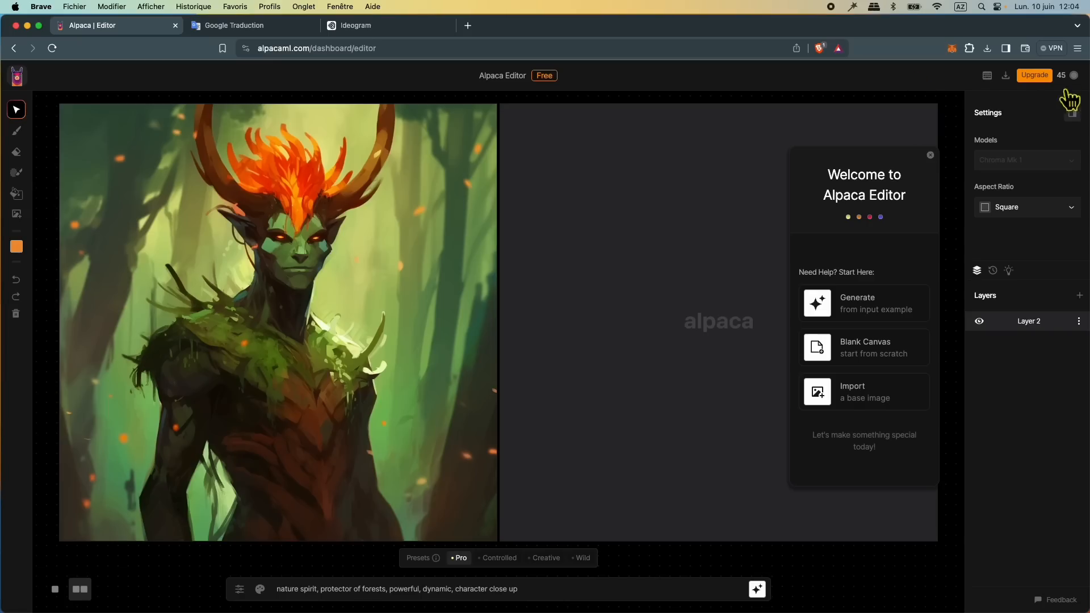
pyautogui.moveTo(1078, 88)
pyautogui.click(930, 156)
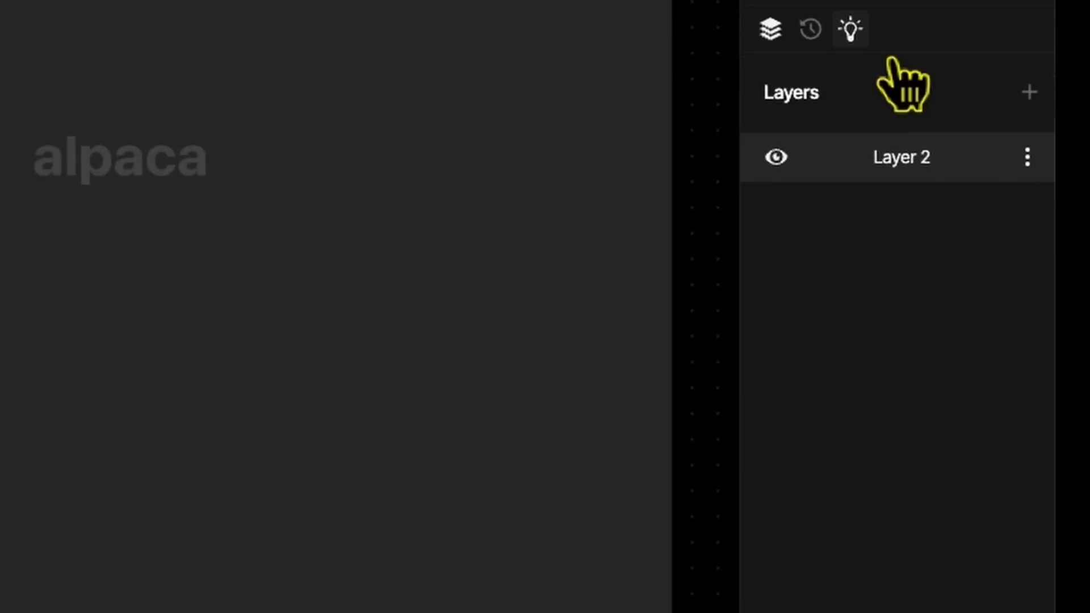
# Step: Browse the input examples and load the white mannequin, the magic love potion and the aerial stadium city in turn
pyautogui.click(863, 40)
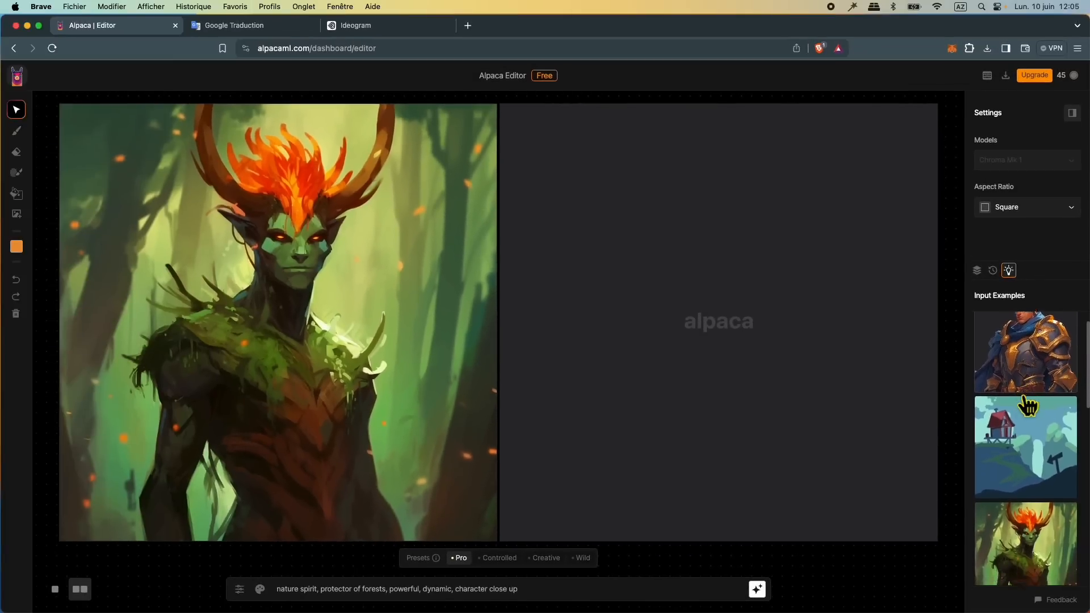
pyautogui.scroll(-3, 1027, 406)
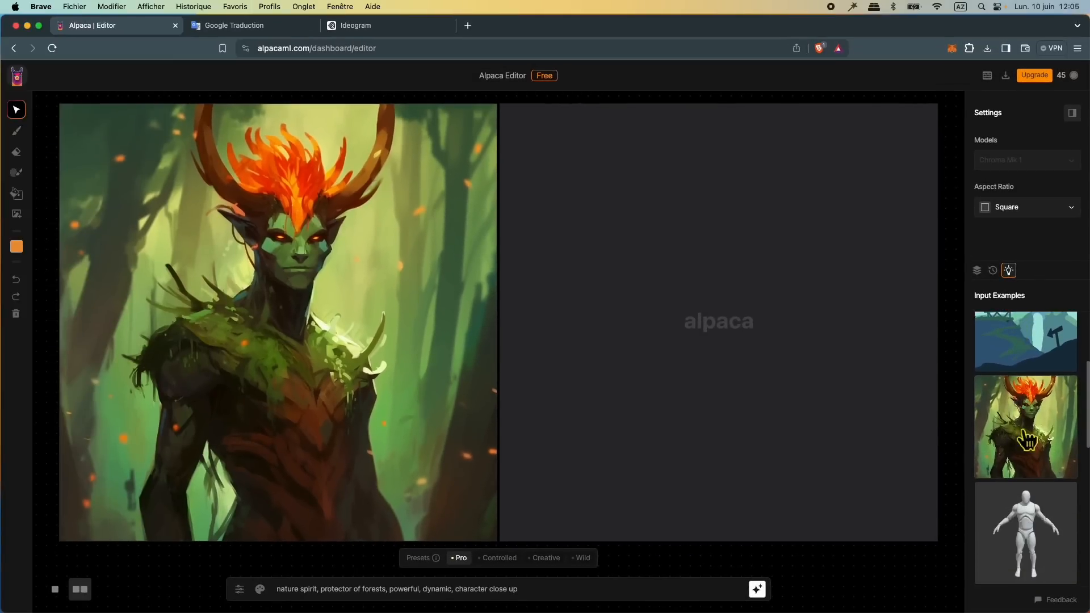
pyautogui.click(1043, 538)
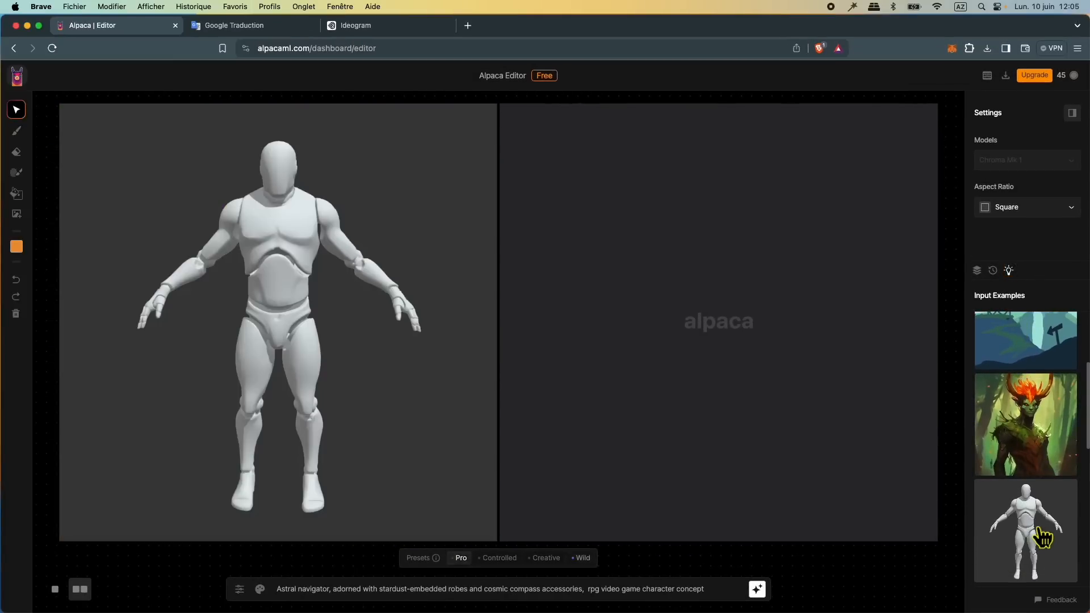
pyautogui.scroll(-3, 1043, 536)
pyautogui.click(1044, 536)
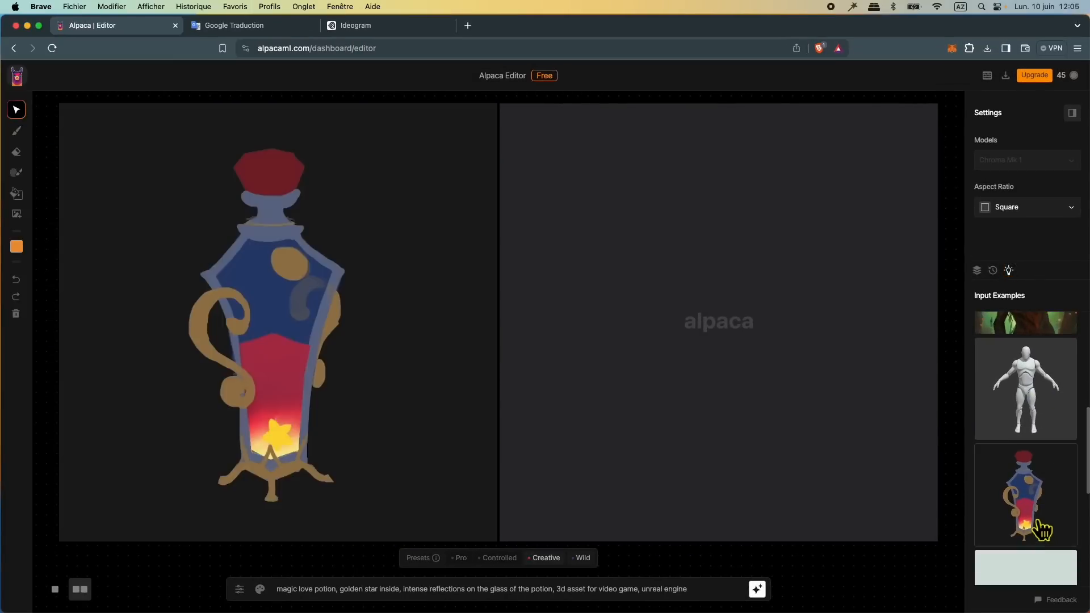
pyautogui.scroll(-5, 1041, 530)
pyautogui.click(1043, 482)
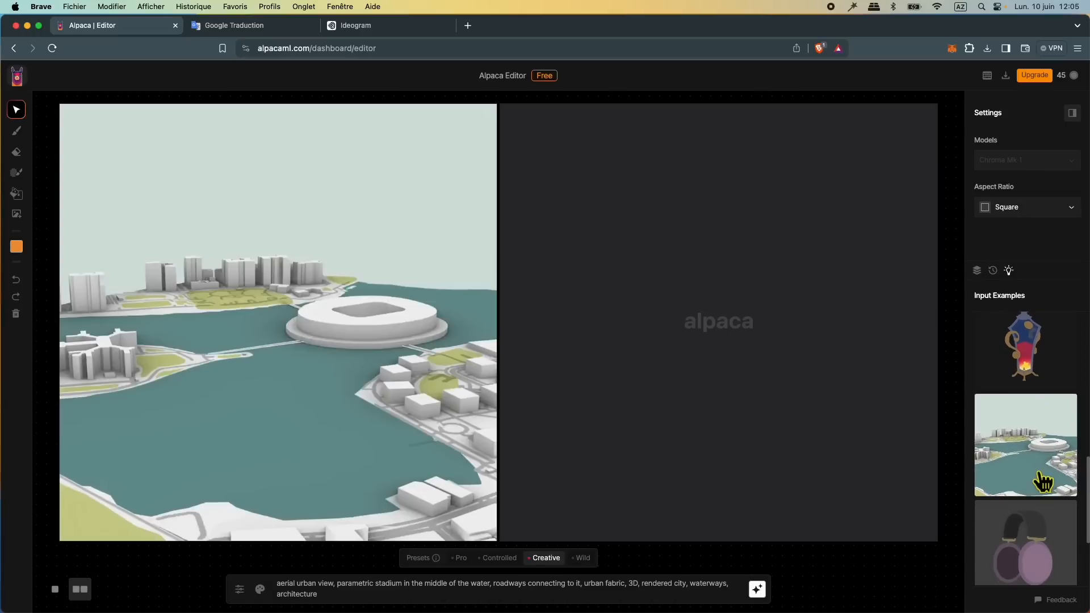
pyautogui.scroll(10, 1044, 481)
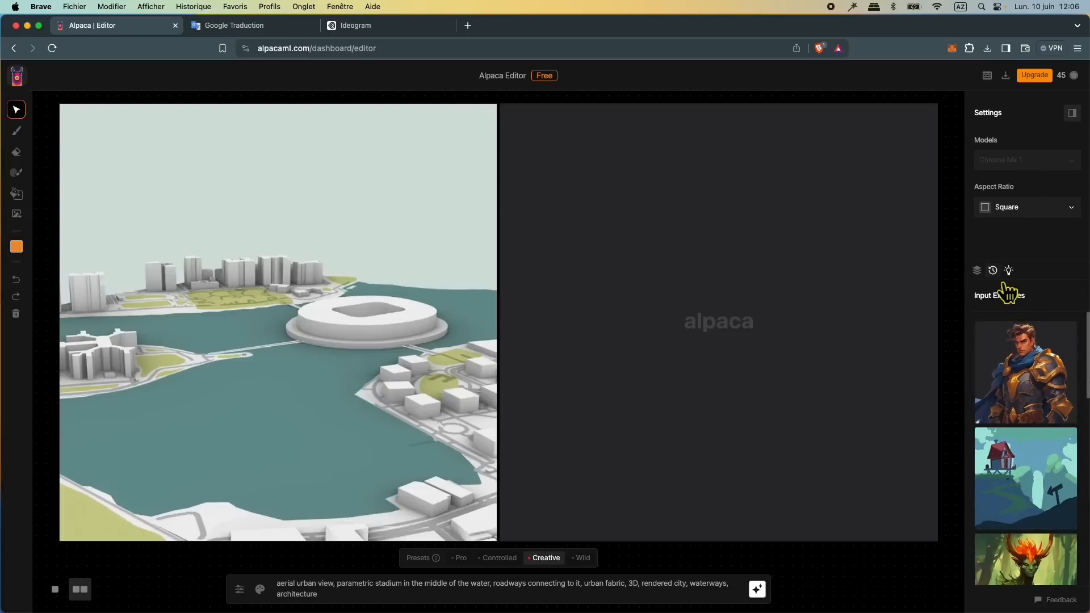
# Step: Check the generation history and return to the layers list
pyautogui.click(993, 271)
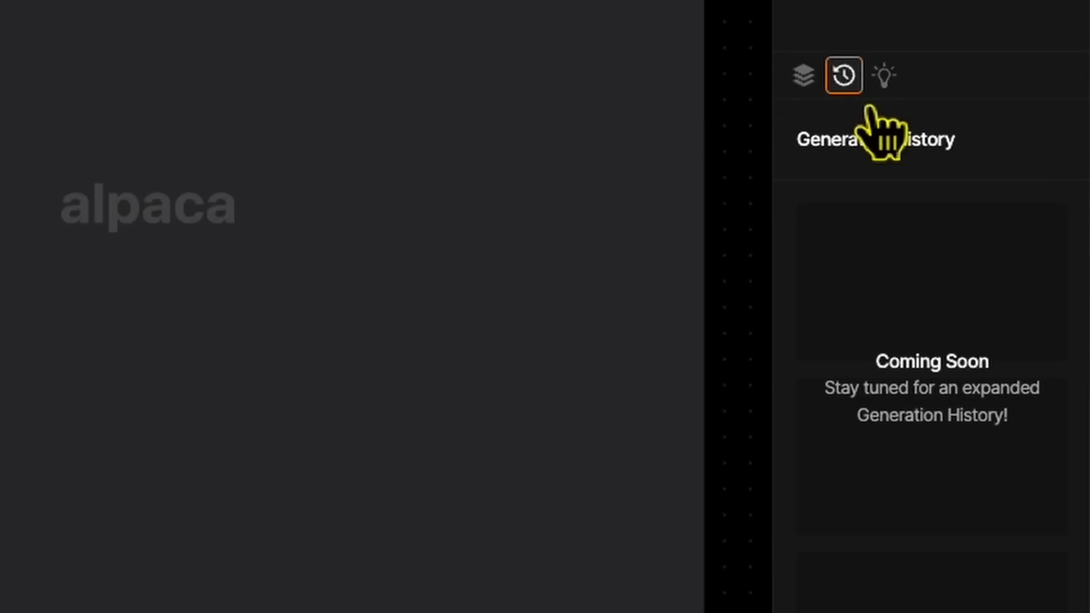
pyautogui.click(818, 104)
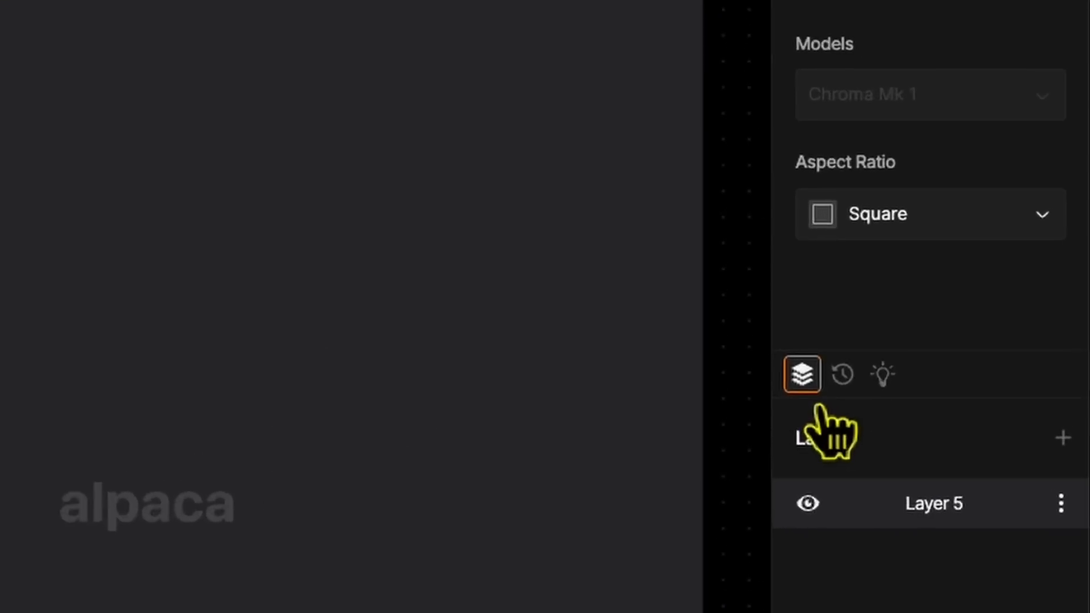
# Step: Switch the canvas aspect ratio to Landscape and back to Square
pyautogui.click(932, 238)
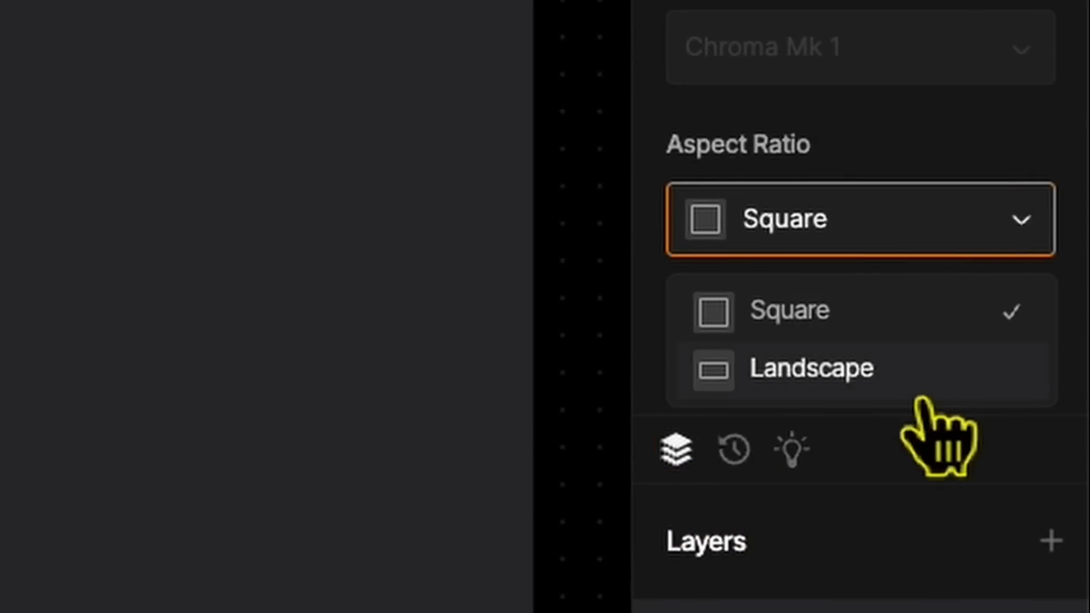
pyautogui.click(886, 377)
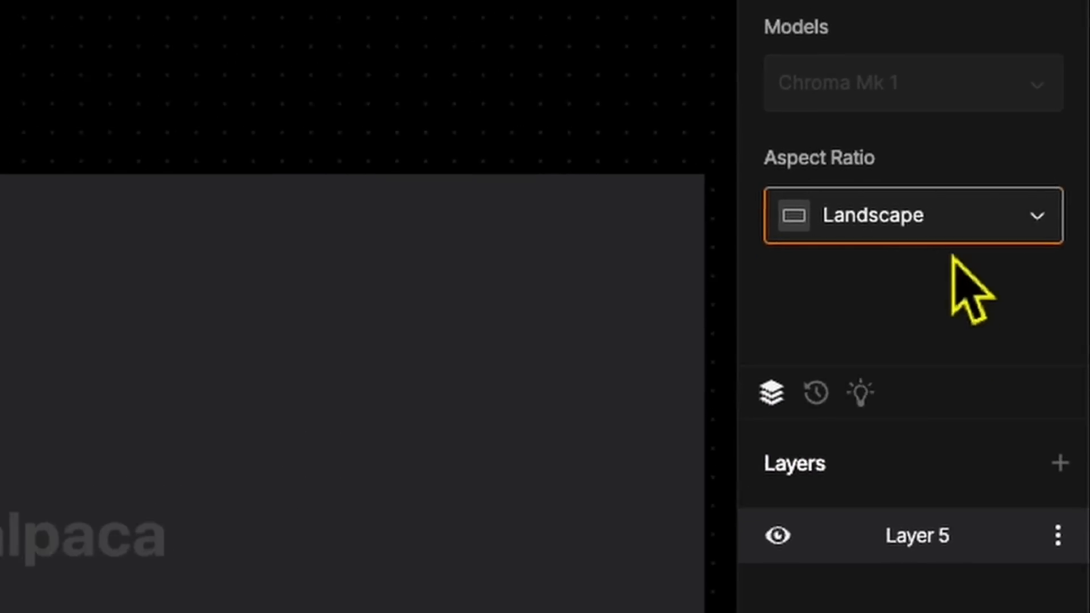
pyautogui.click(909, 244)
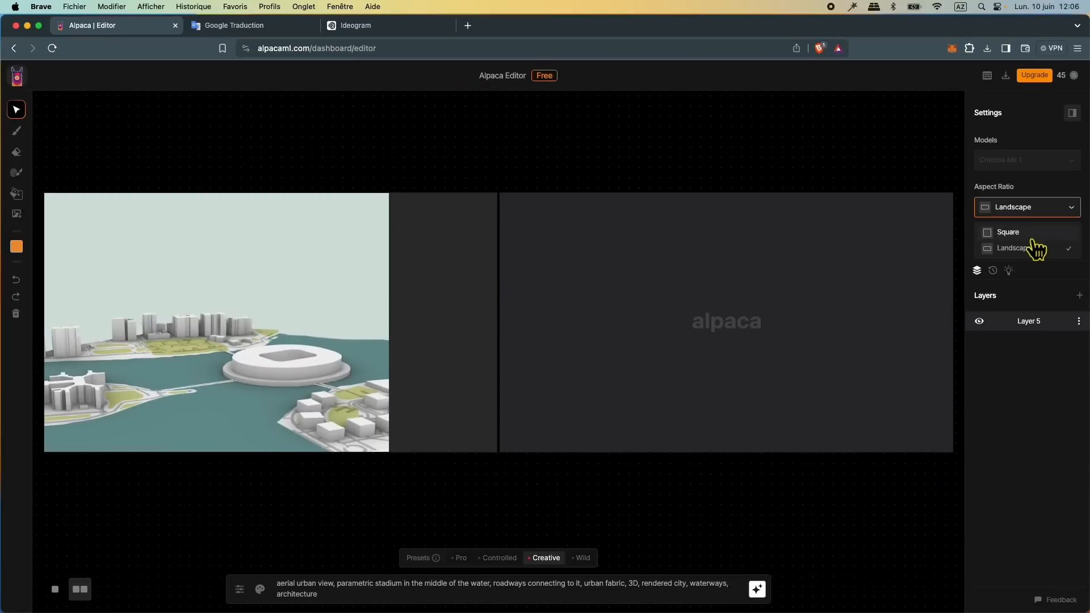
pyautogui.click(1028, 233)
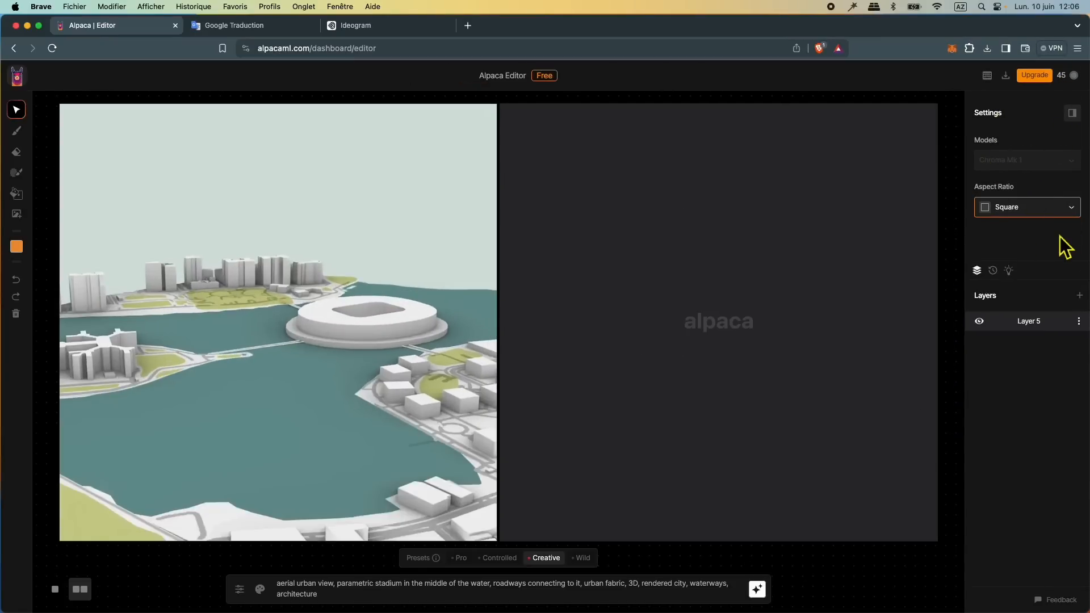
# Step: Collapse and restore the settings sidebar, and consult the editor's keyboard shortcuts list
pyautogui.click(1073, 113)
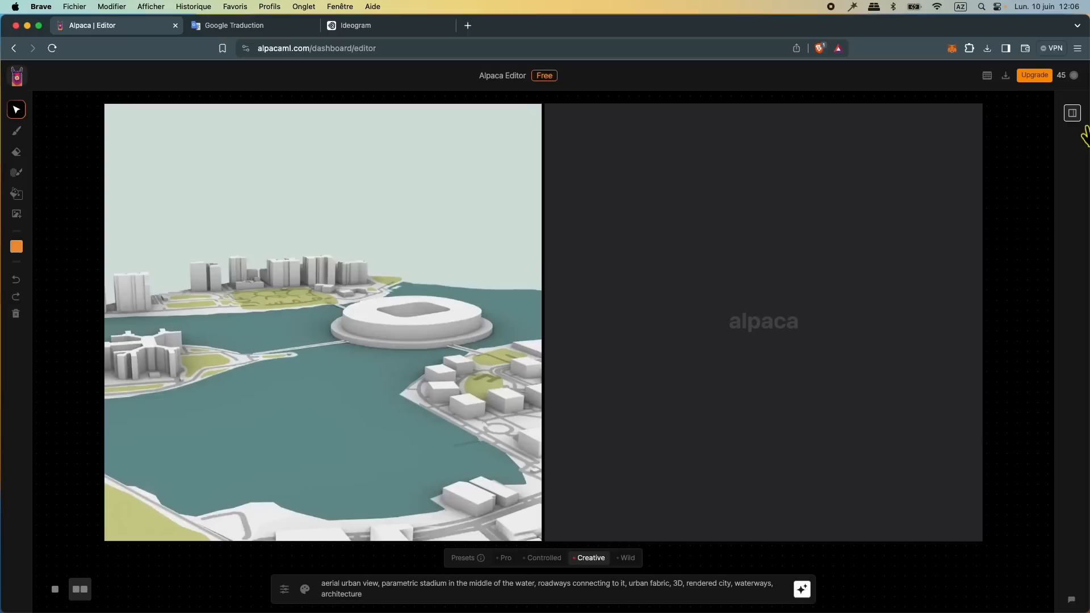
pyautogui.click(1082, 129)
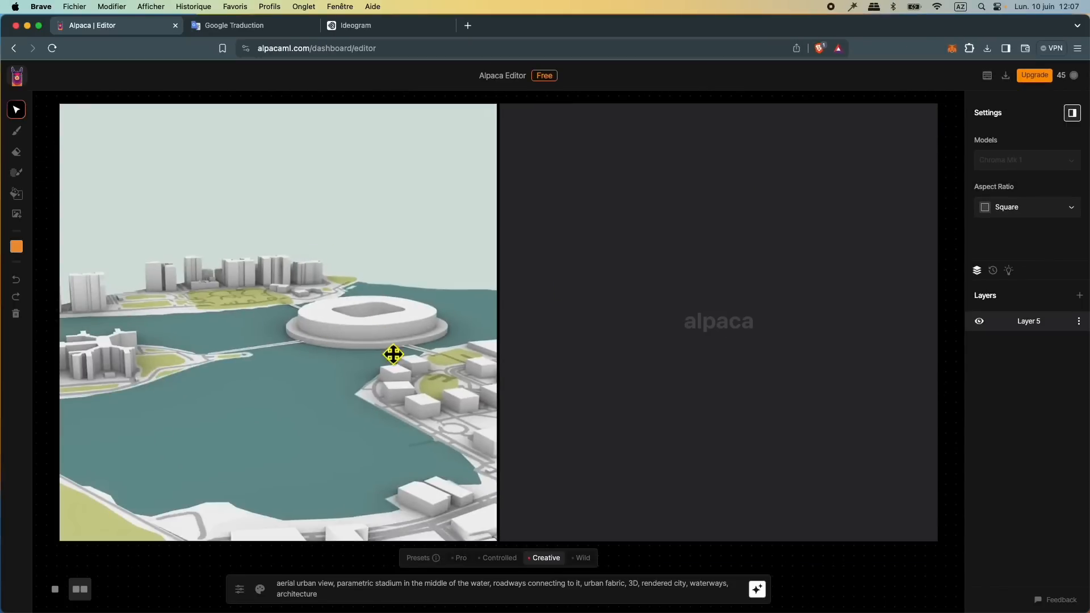
pyautogui.click(989, 81)
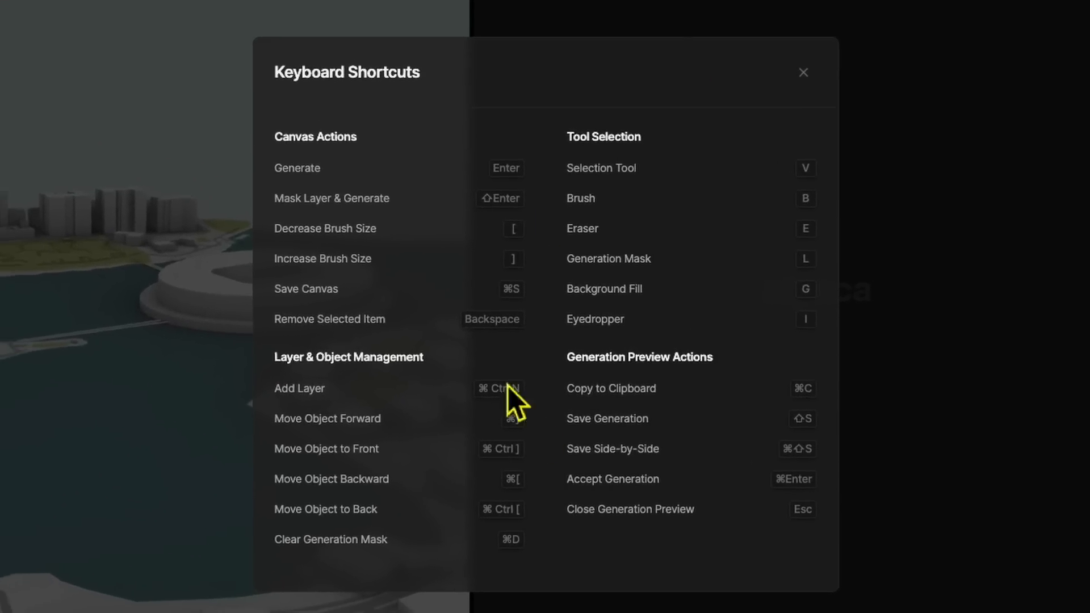
pyautogui.click(737, 149)
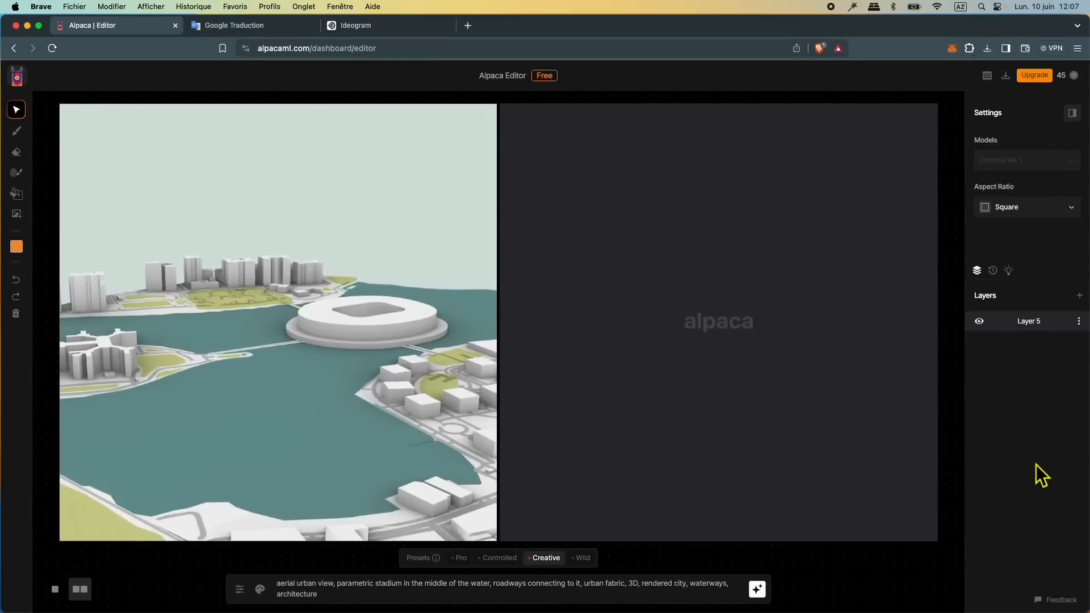
# Step: Clear the stadium city example from the canvas
pyautogui.click(1072, 211)
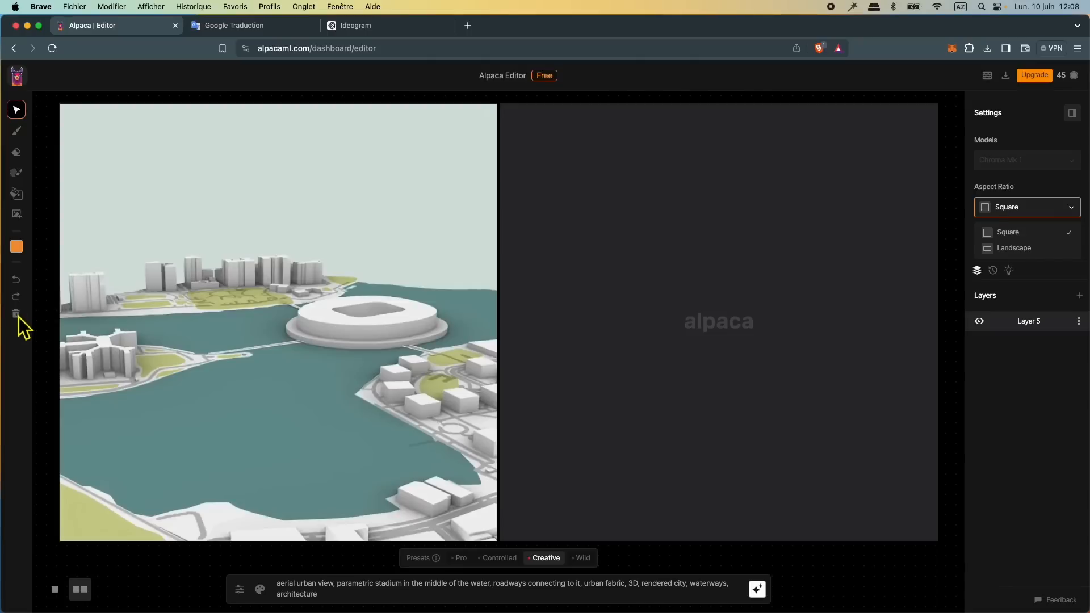
pyautogui.click(17, 315)
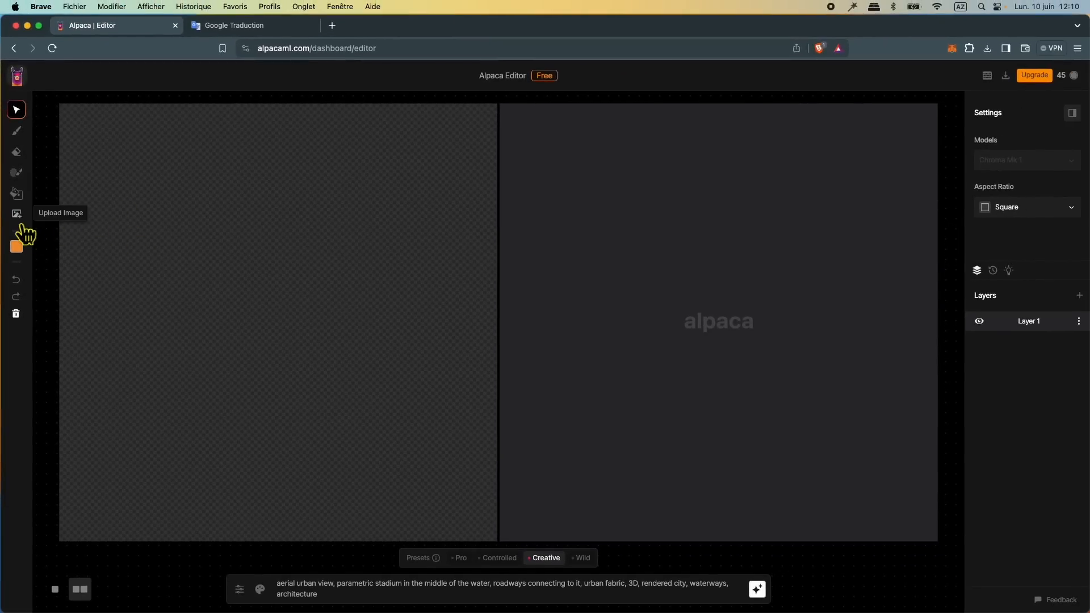
# Step: Search Google Images for "montagne cartoon" in a new browser tab
pyautogui.click(333, 25)
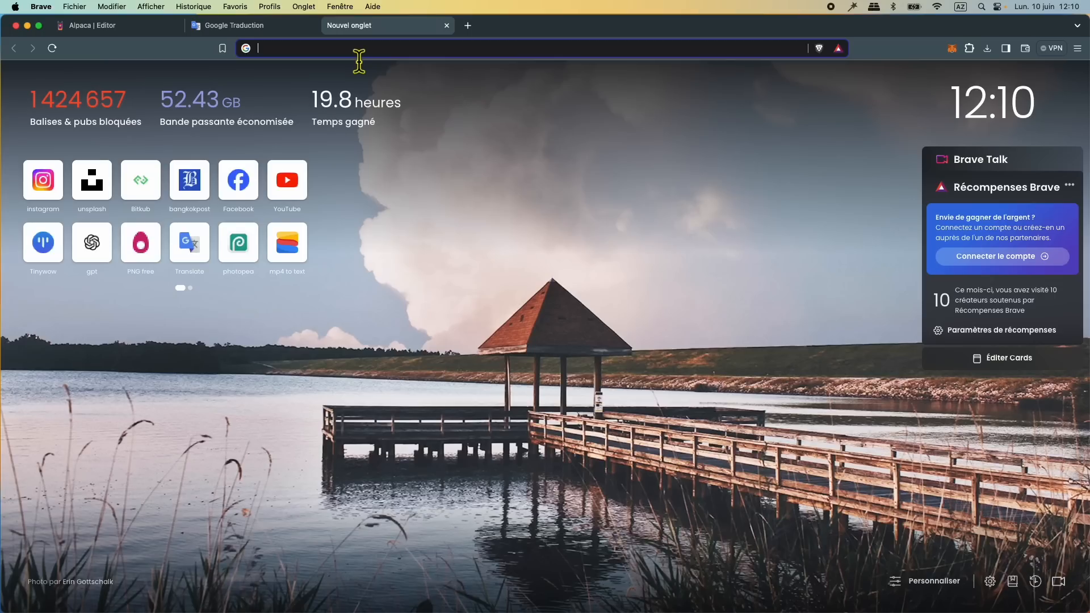
pyautogui.click(359, 56)
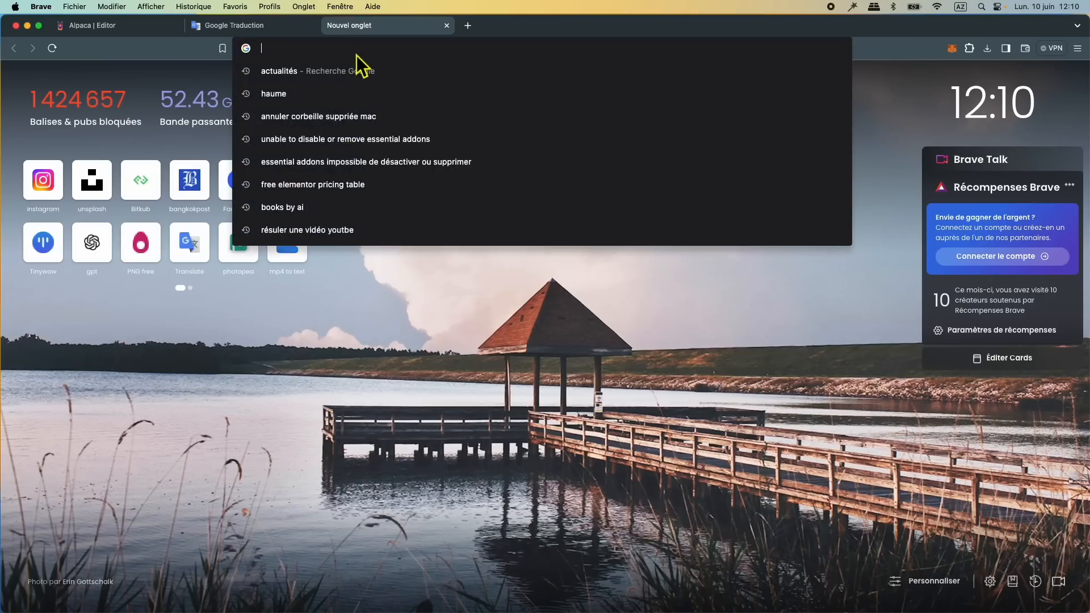
pyautogui.write('montagne cartoon')
pyautogui.press('Return')
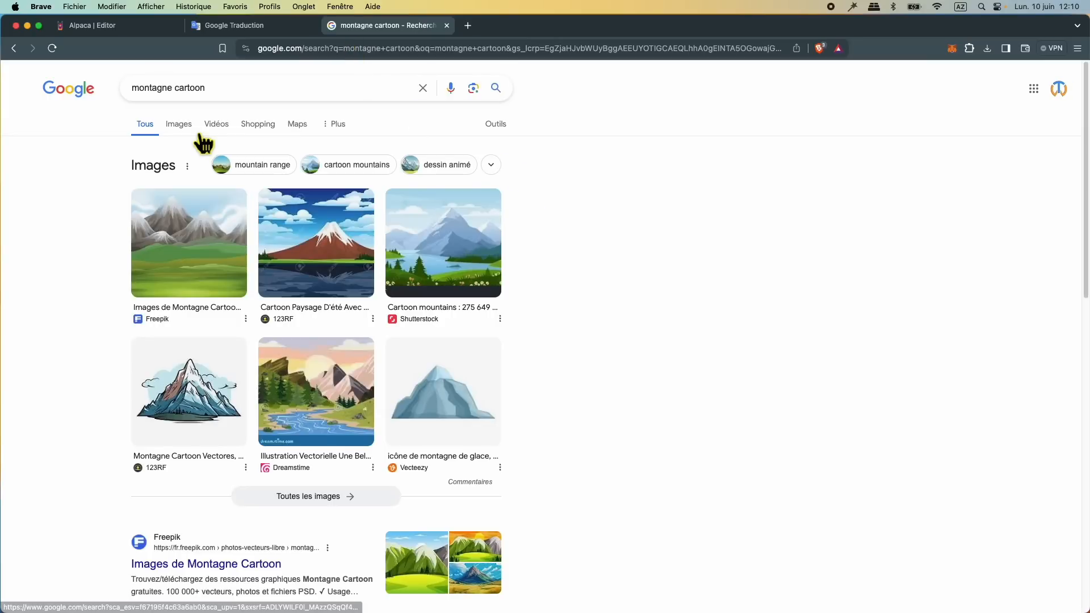
pyautogui.click(190, 126)
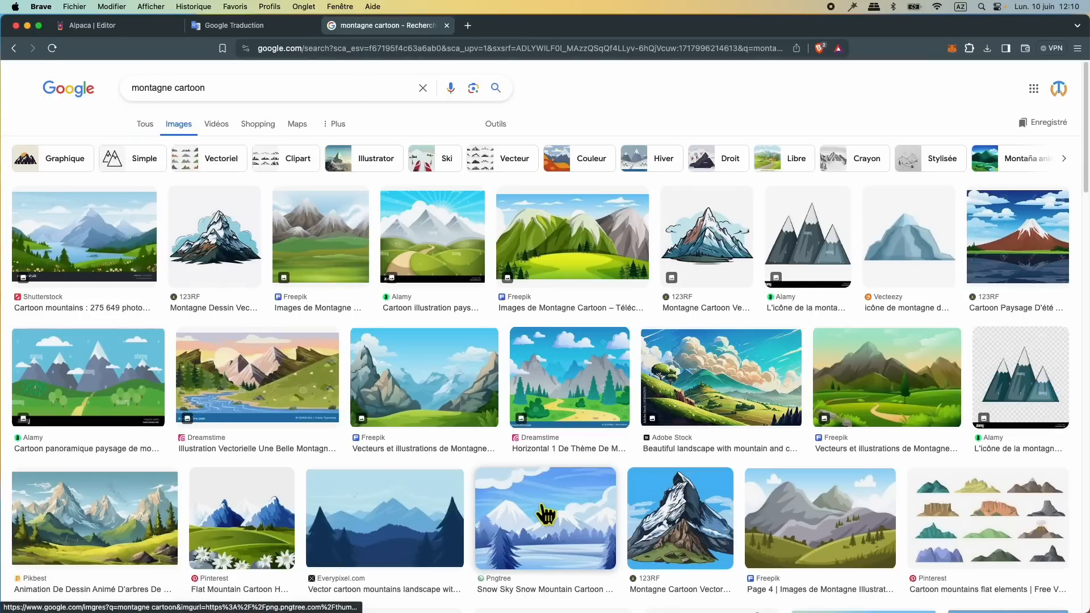
# Step: Find the snowy night scene with fir trees among the snow mountain picture's related images and save it to Bureau as 00000
pyautogui.click(575, 505)
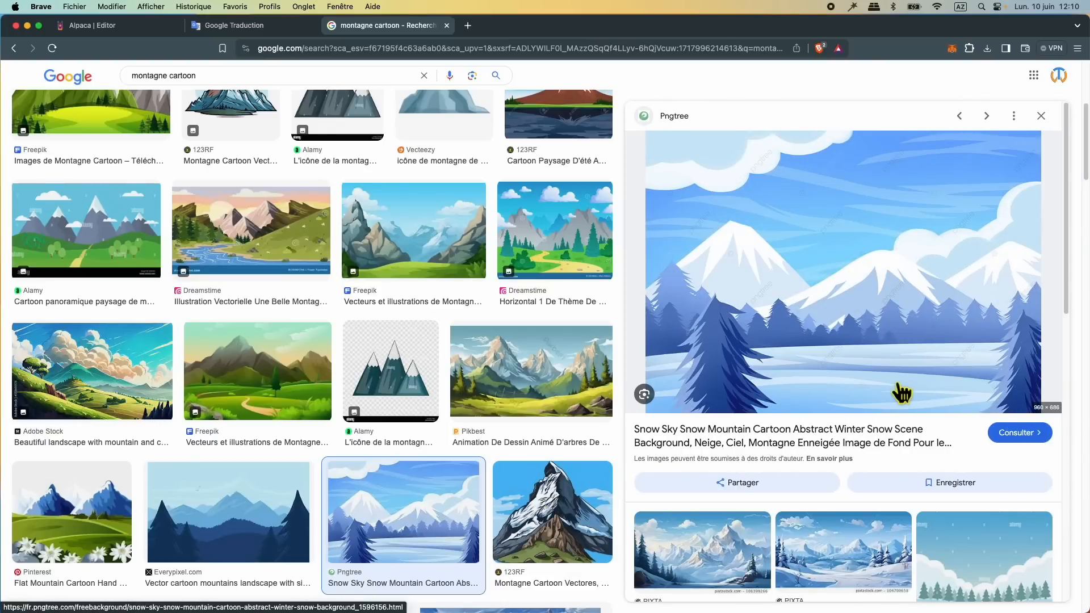
pyautogui.scroll(-4, 902, 392)
pyautogui.click(843, 375)
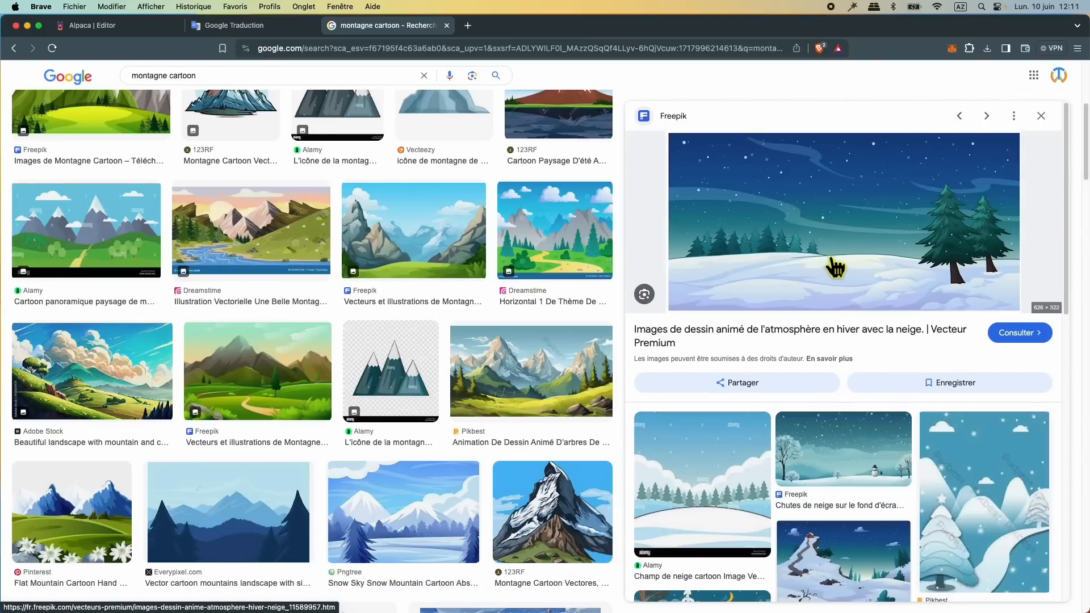
pyautogui.rightClick(822, 230)
pyautogui.click(888, 375)
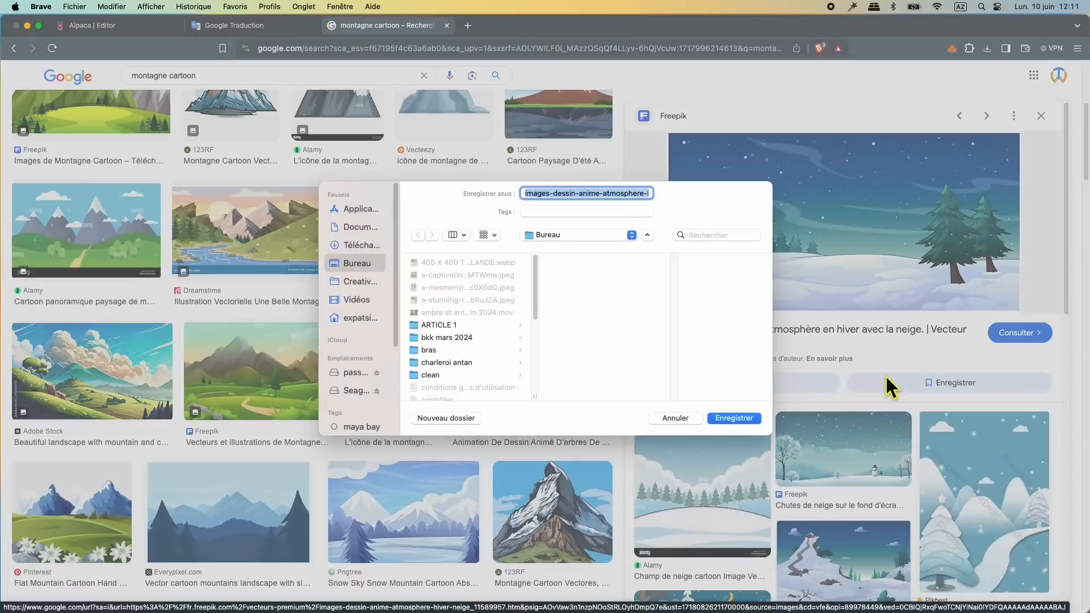
pyautogui.write('00000')
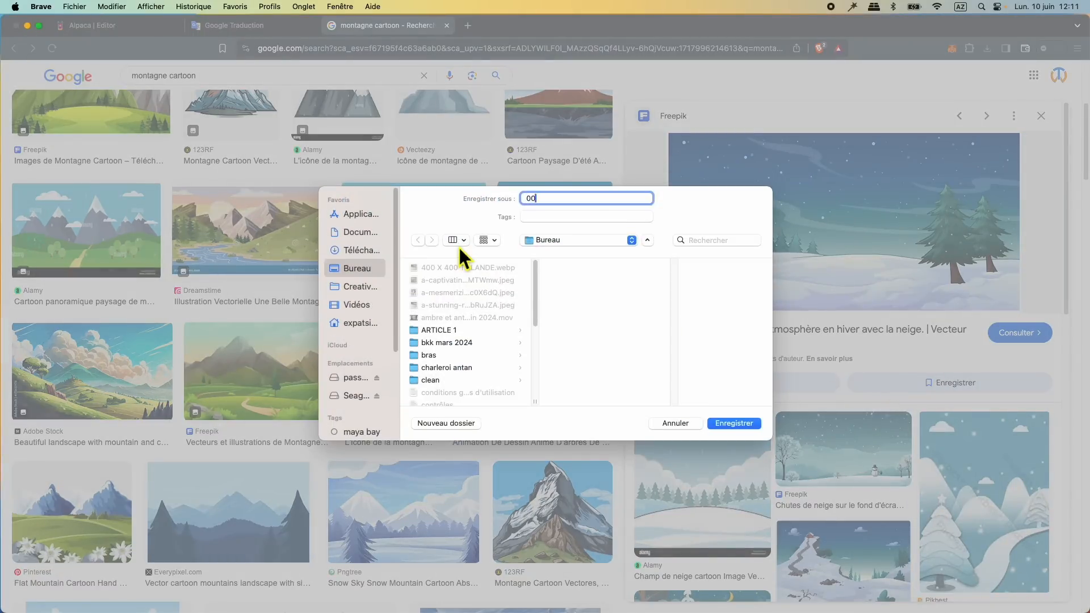
pyautogui.click(732, 425)
# Step: Upload 00000.avif to the Alpaca canvas, enlarge it and shift it to fill the square
pyautogui.click(88, 27)
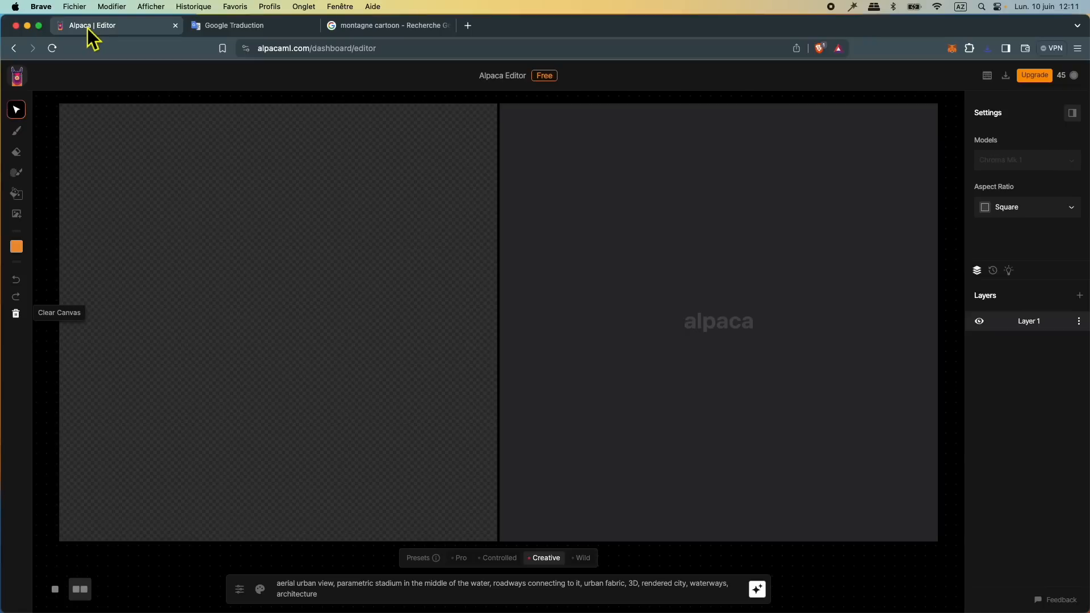
pyautogui.click(29, 225)
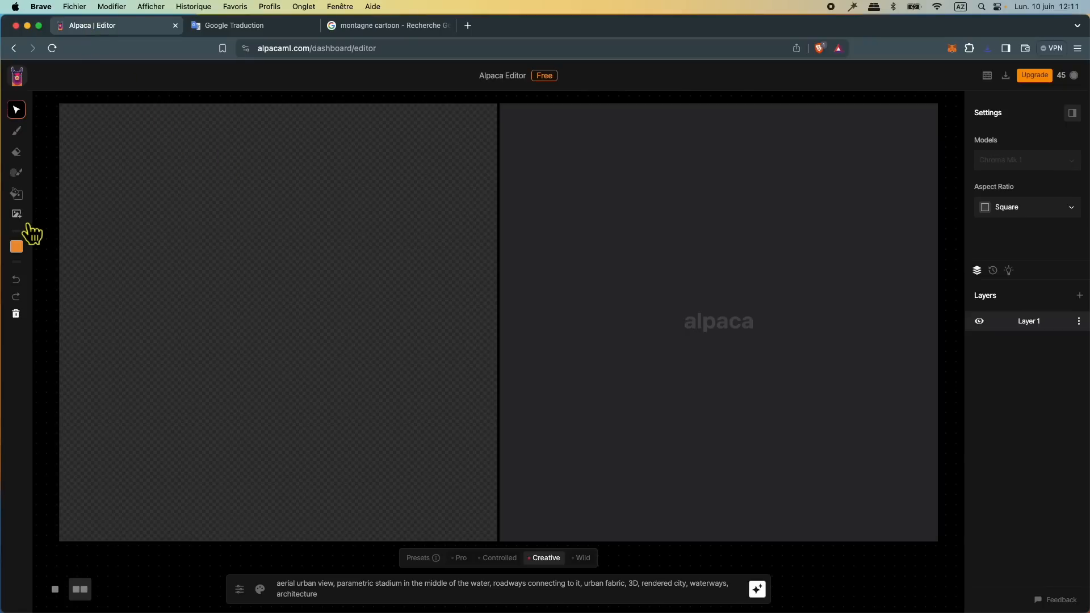
pyautogui.click(253, 179)
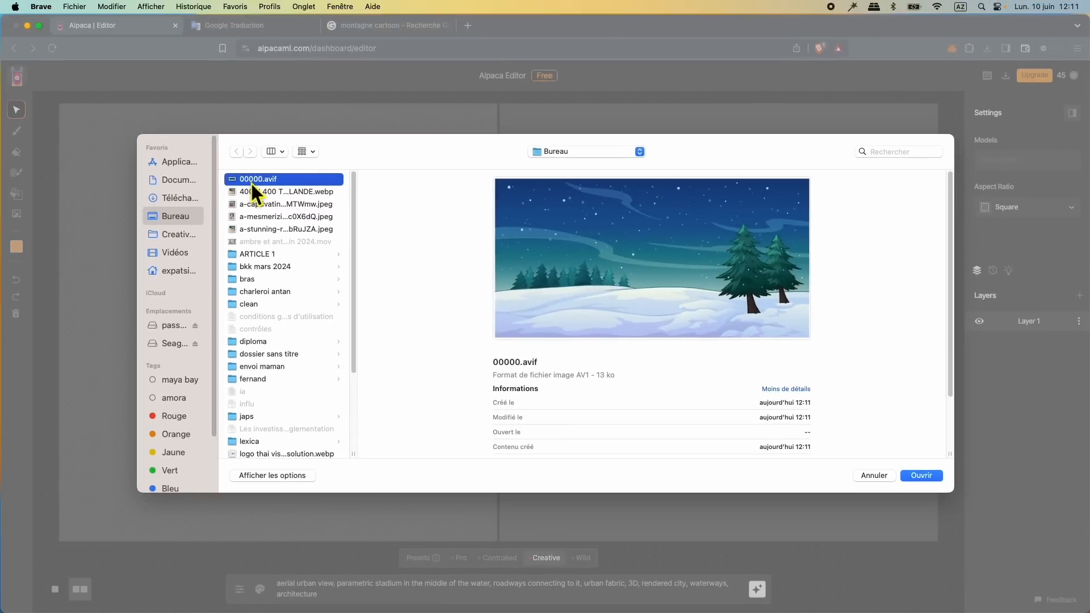
pyautogui.doubleClick(251, 183)
pyautogui.moveTo(334, 244); pyautogui.dragTo(891, 608)
pyautogui.moveTo(463, 432); pyautogui.dragTo(73, 404)
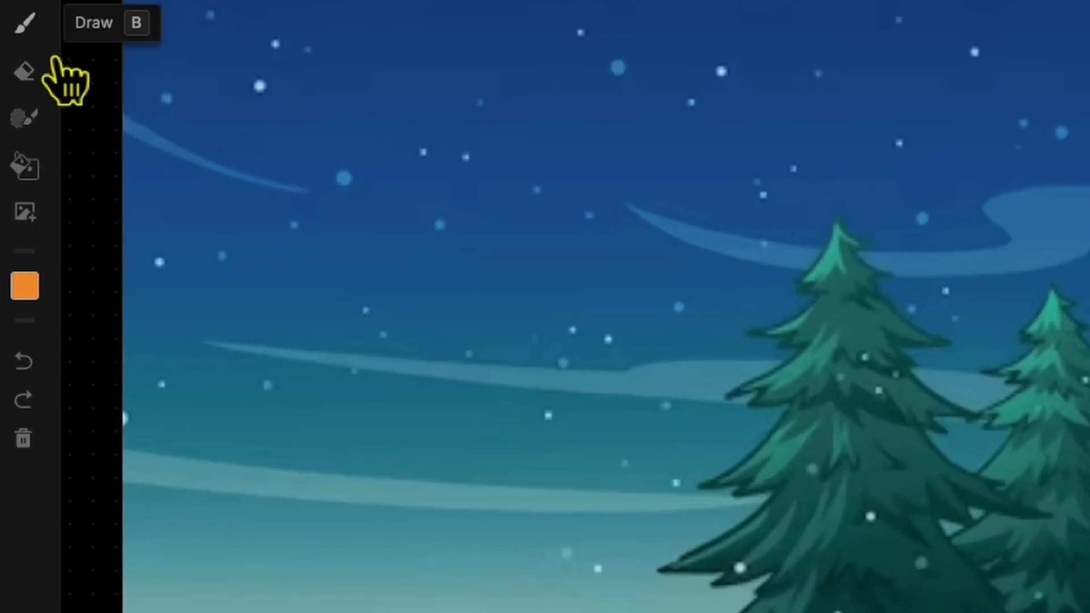
# Step: Activate the Draw brush and set its size to 127 px
pyautogui.click(46, 45)
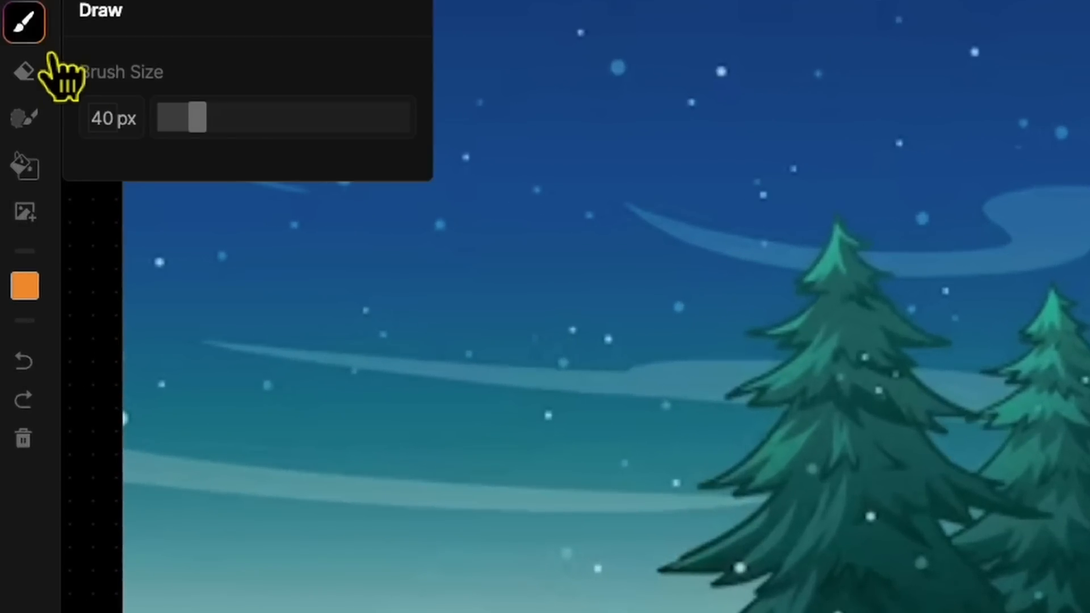
pyautogui.moveTo(225, 137); pyautogui.dragTo(287, 134)
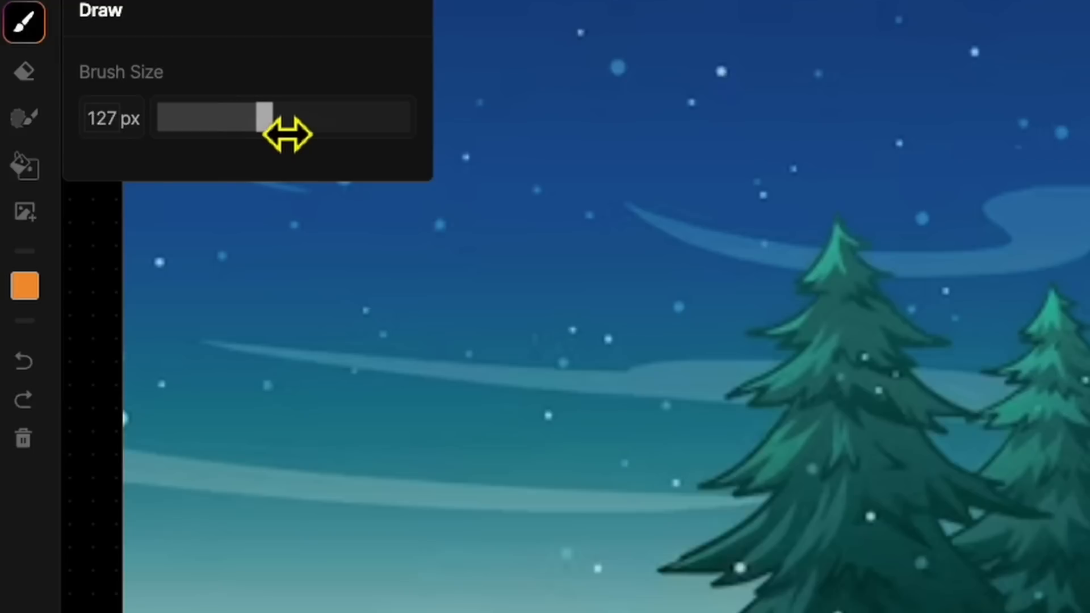
# Step: Set the Draw colour to white, paint a snowman's large base ball on the snow beside the fir trees, and adjust the brush size
pyautogui.click(43, 305)
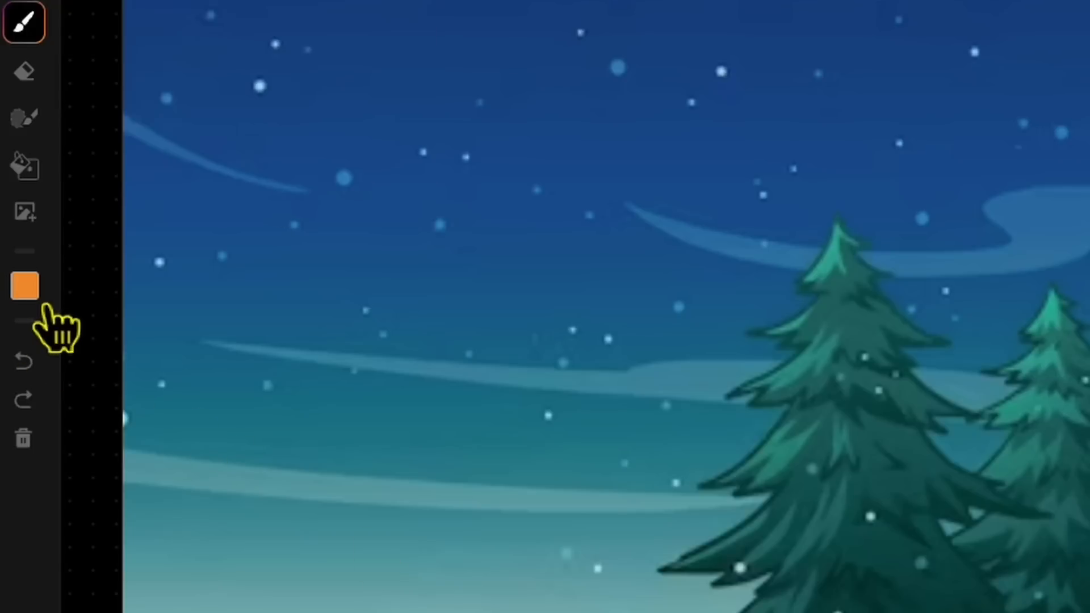
pyautogui.click(83, 268)
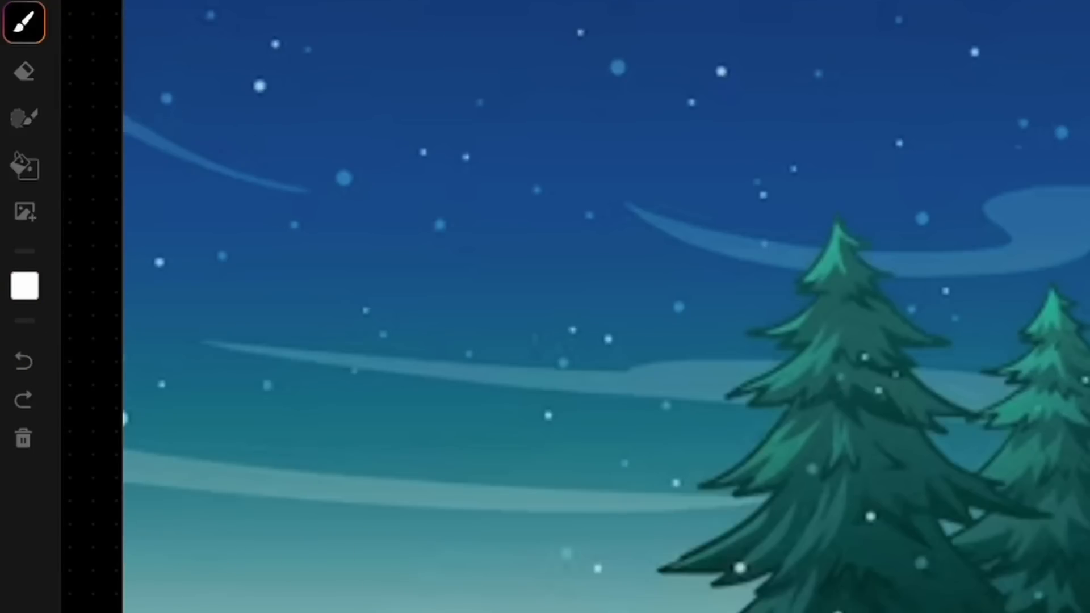
pyautogui.click(45, 29)
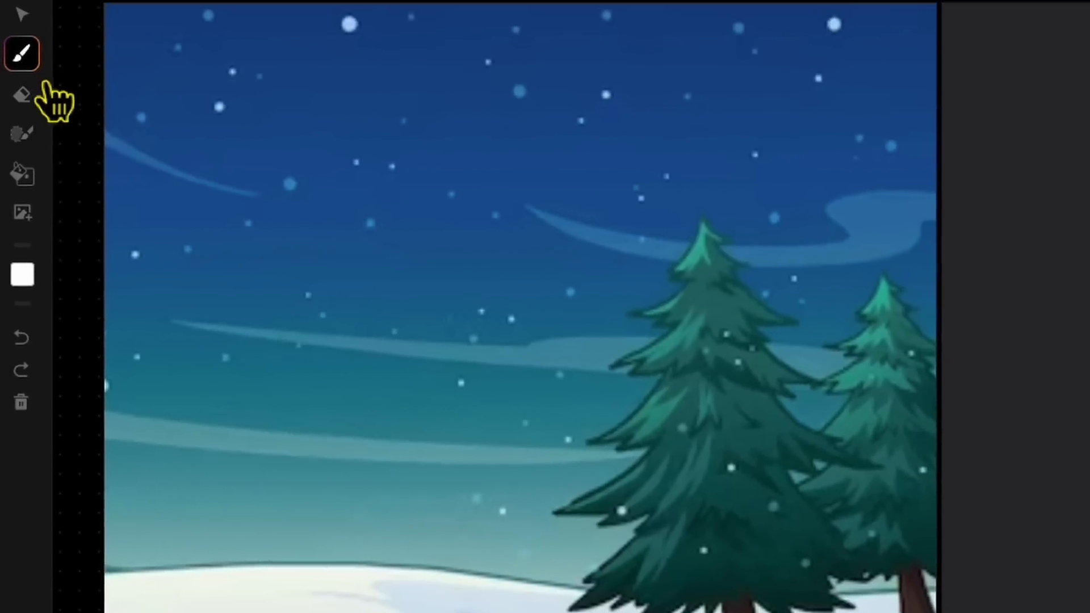
pyautogui.click(48, 46)
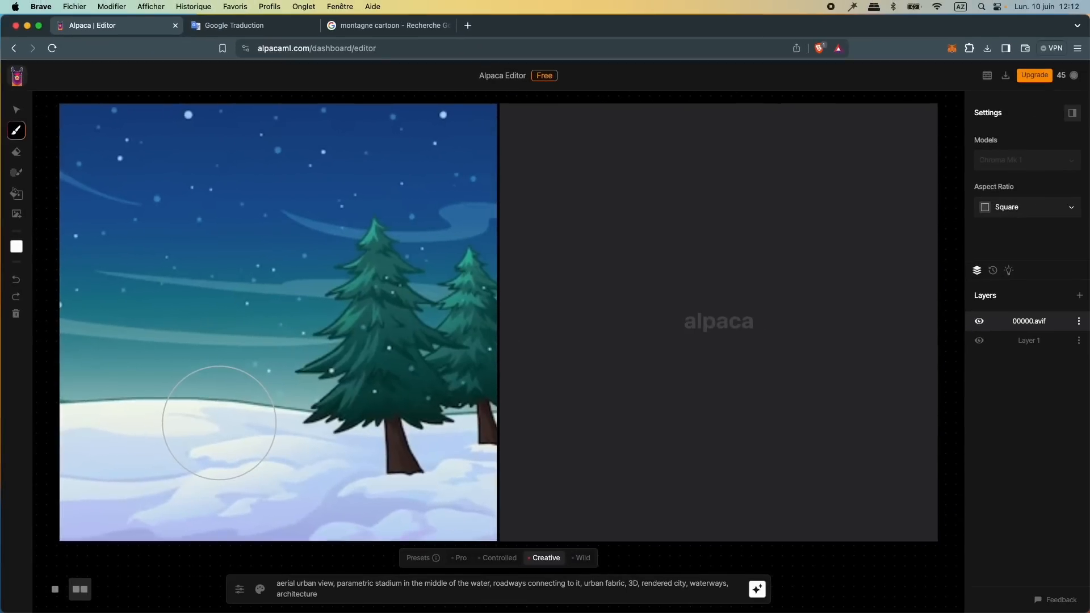
pyautogui.click(212, 456)
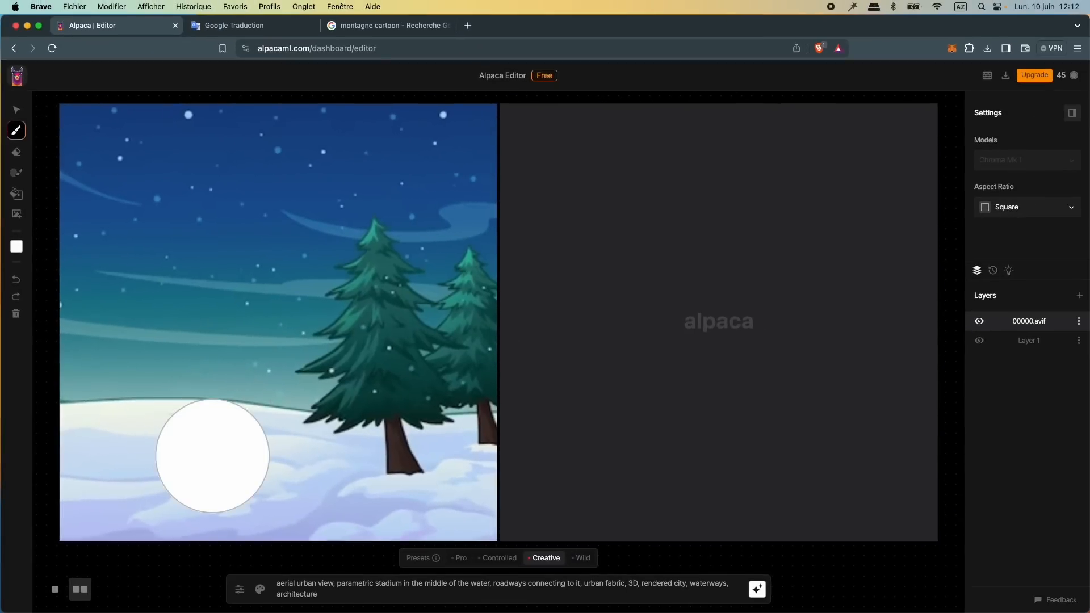
pyautogui.moveTo(15, 130)
pyautogui.moveTo(151, 177); pyautogui.dragTo(152, 184)
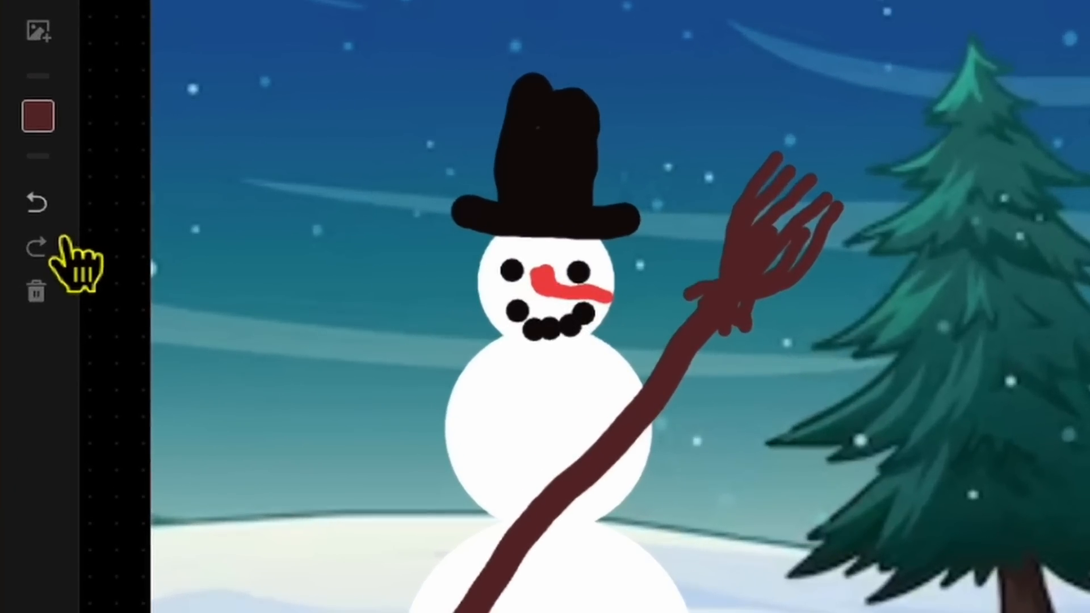
# Step: Undo the last brush strokes on the snowman's broom and redo them
pyautogui.press('super+z')
pyautogui.press('super+z')
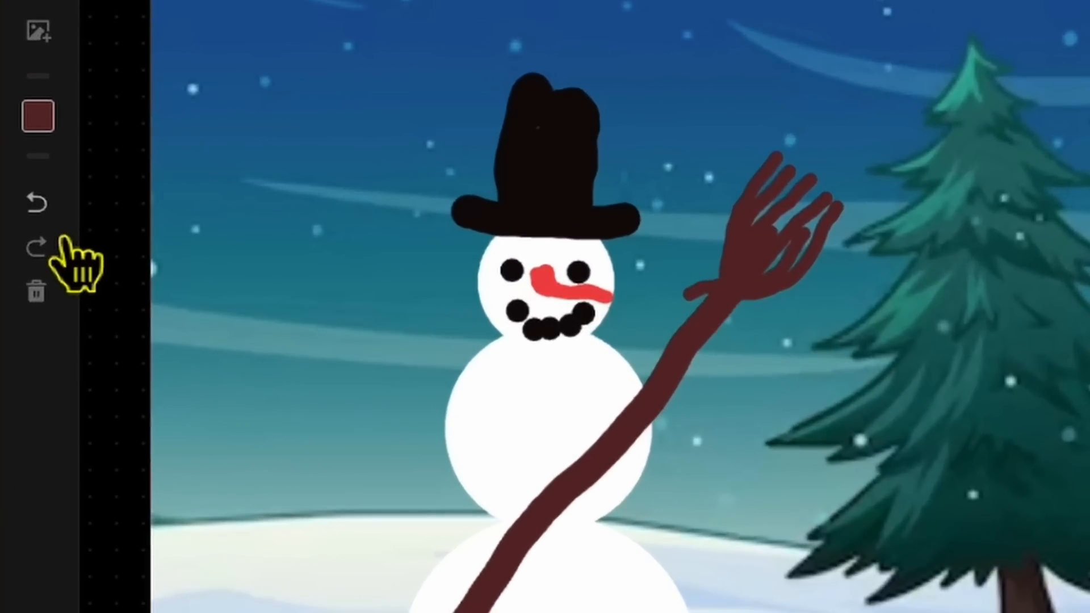
pyautogui.click(43, 206)
pyautogui.click(42, 250)
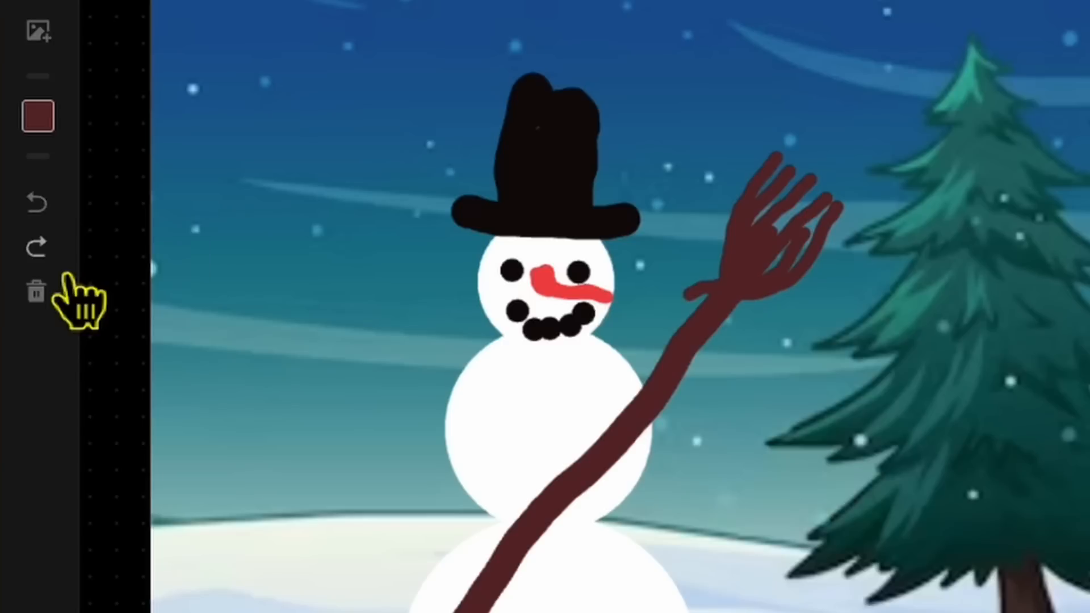
pyautogui.press('super+shift+z')
pyautogui.press('super+shift+z')
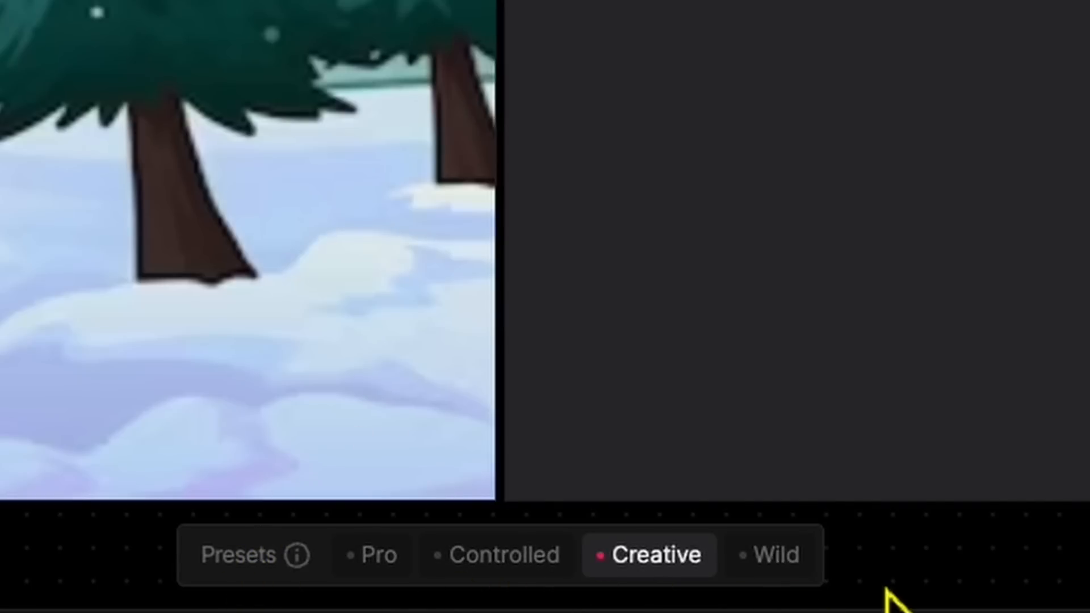
# Step: Examine the generation settings that the Pro, Creative and Wild presets apply
pyautogui.click(405, 591)
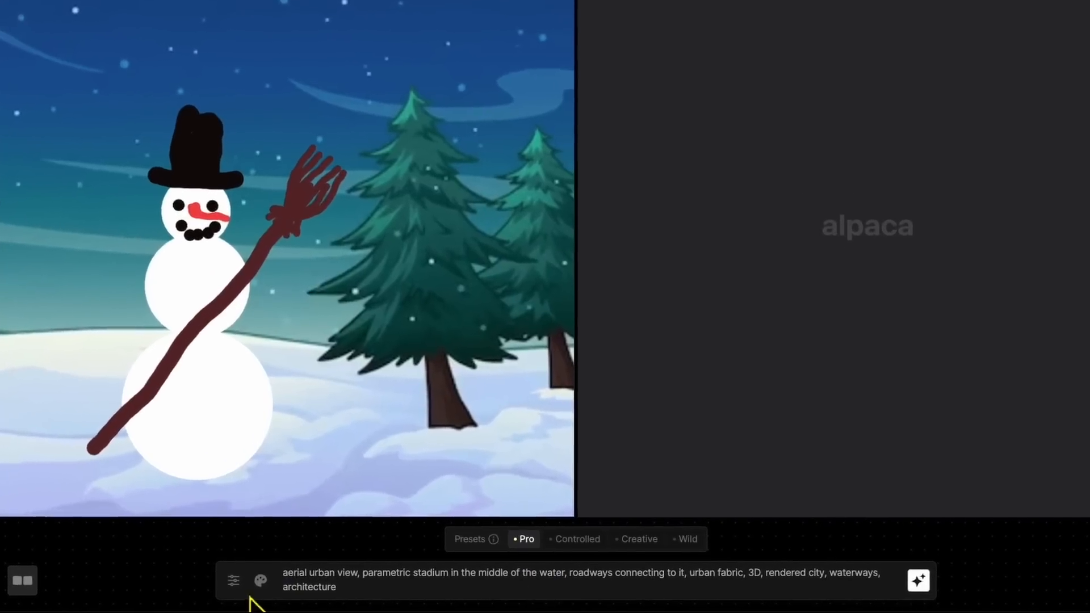
pyautogui.click(236, 585)
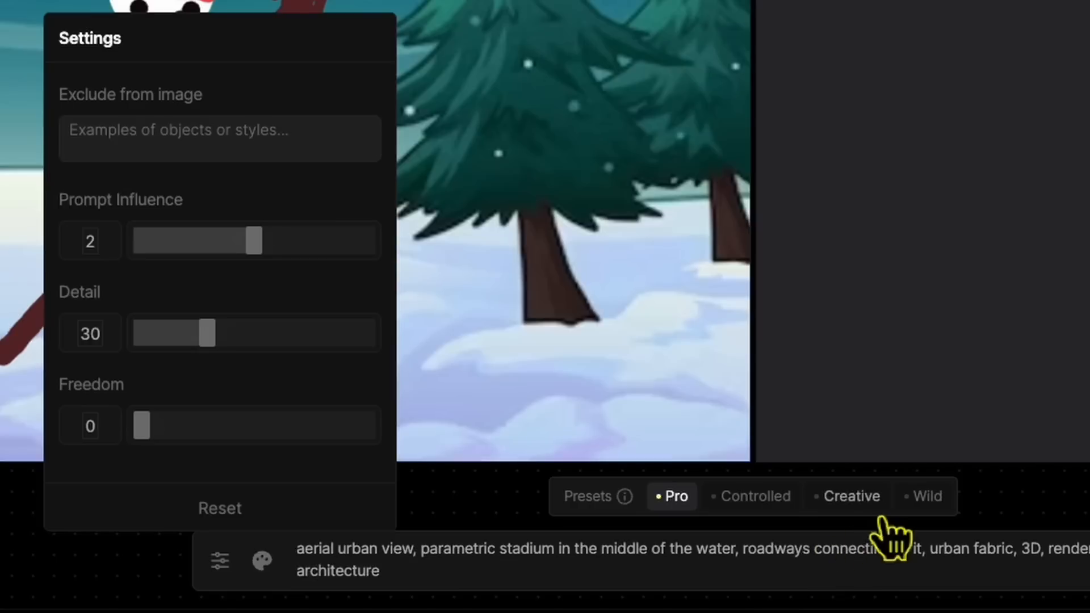
pyautogui.click(882, 514)
pyautogui.click(226, 563)
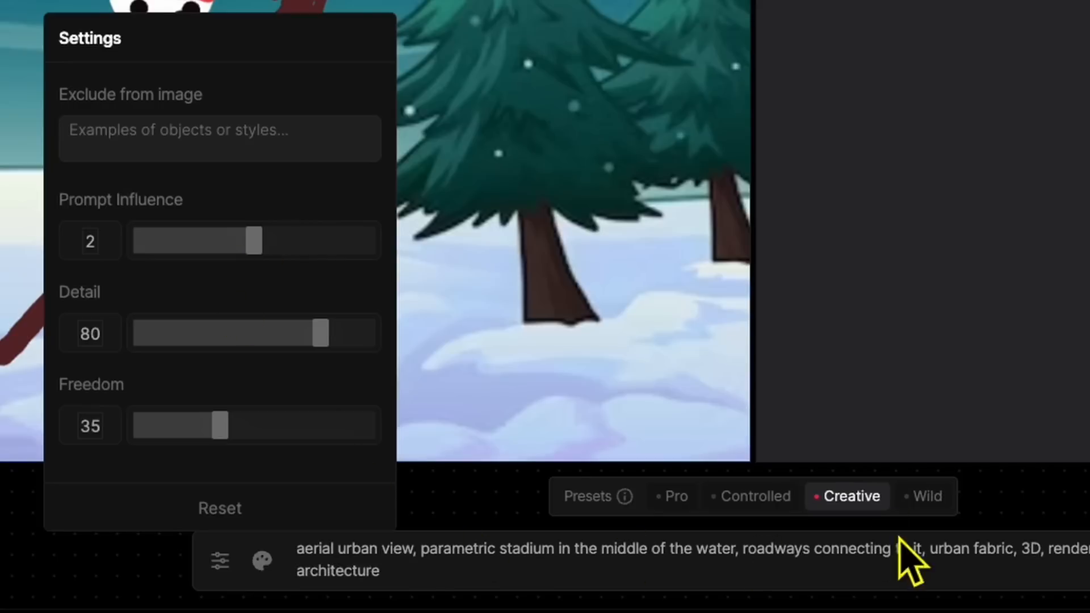
pyautogui.click(919, 497)
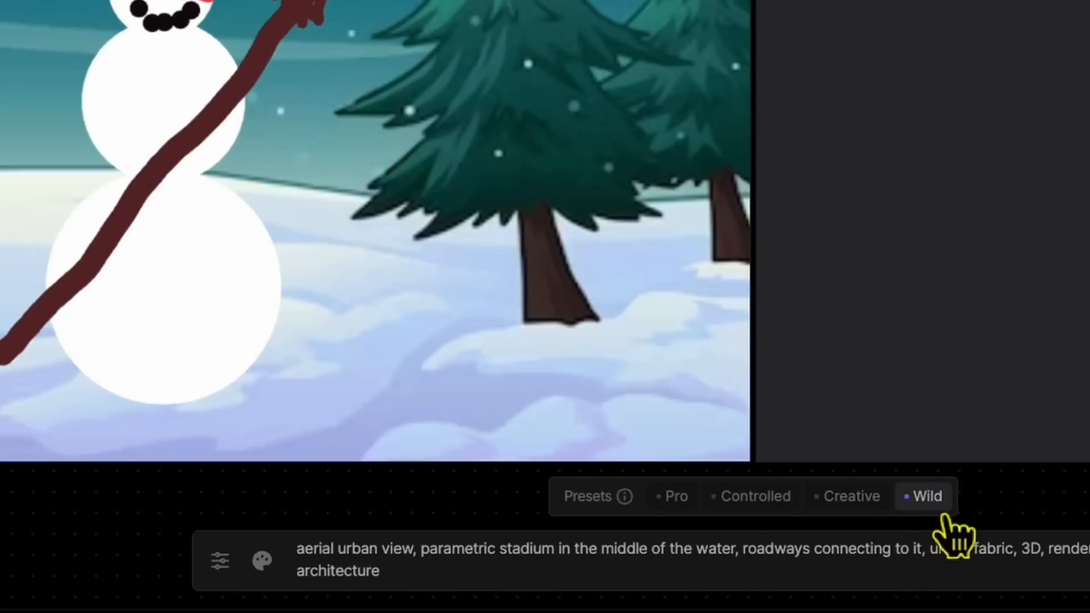
pyautogui.click(233, 572)
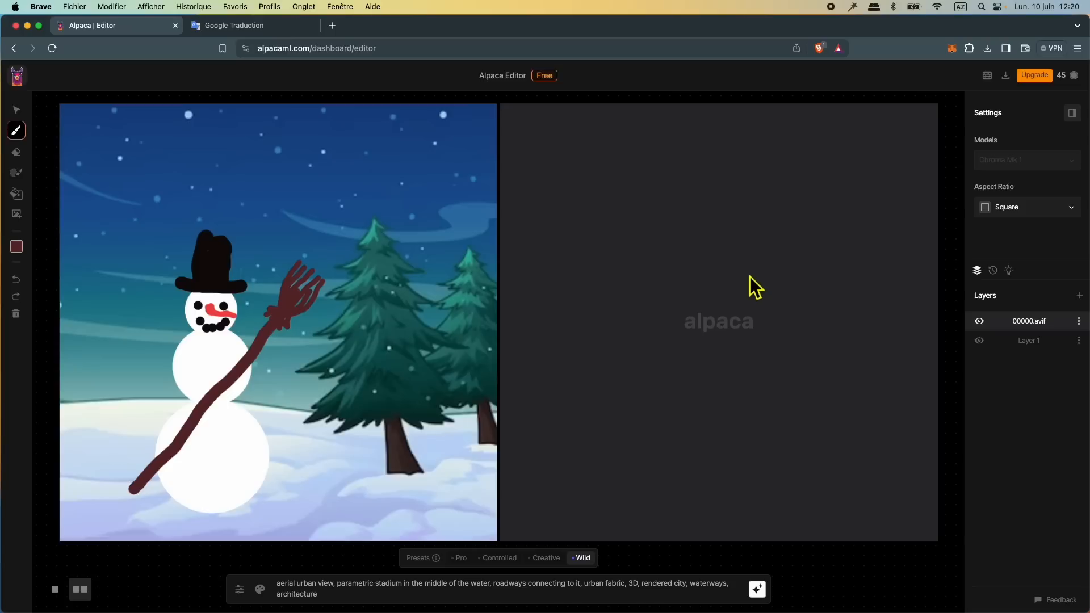
# Step: In Google Translate, translate "vue montagne sous la neige avec un bonhomme de neige. Style pixar, ambiance festive" into English and copy the translation
pyautogui.click(270, 25)
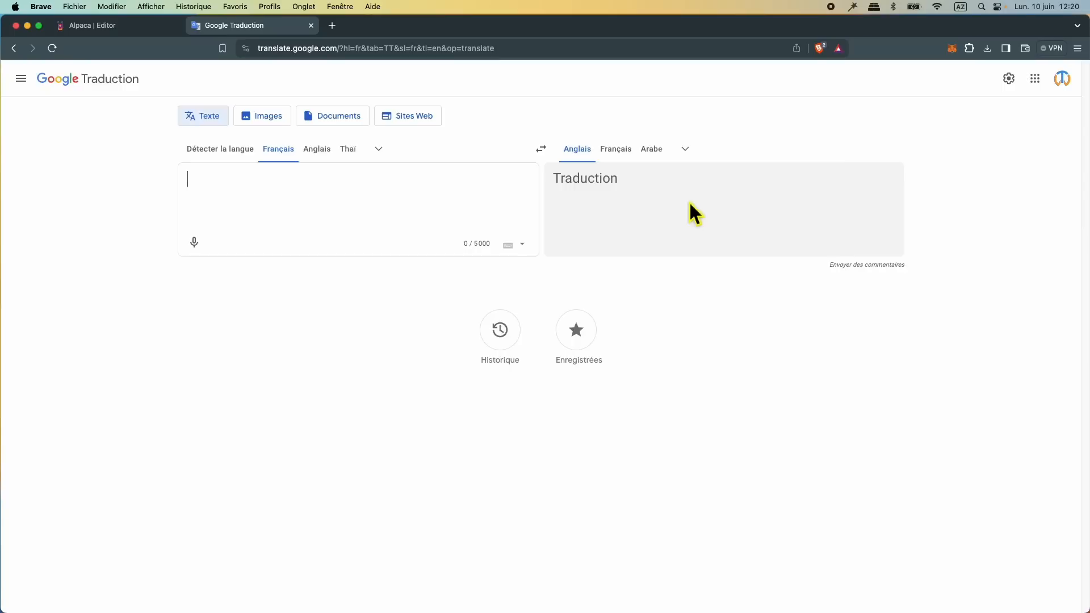
pyautogui.write('vue montagne sous la neige avec un bonhomme de neige. Style pixar, ambiance festive')
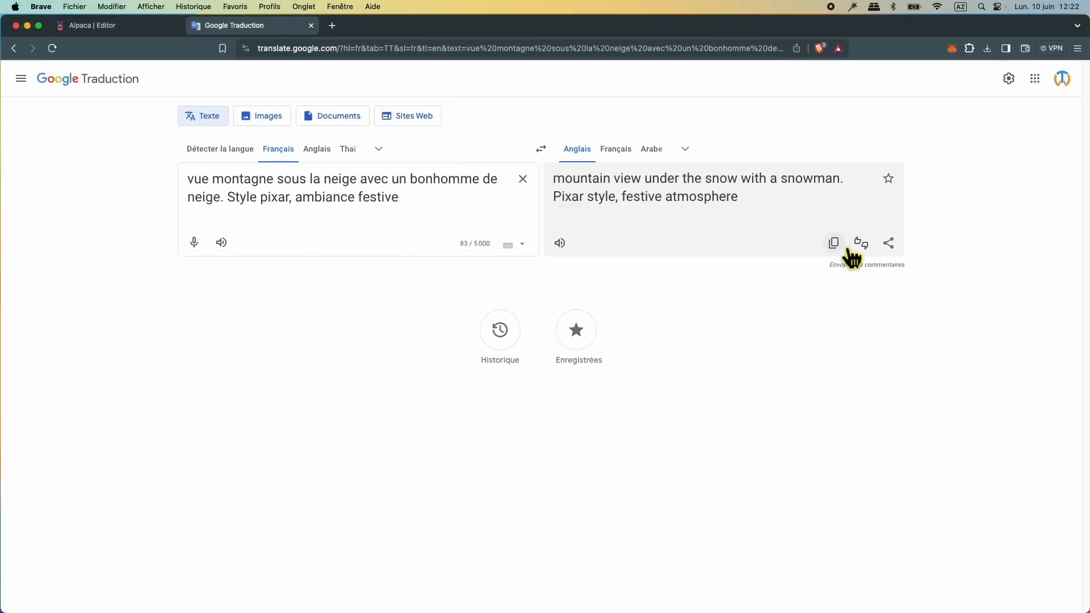
# Step: Switch back to Alpaca and replace the prompt with "mountain view under the snow with a snowman. Pixar style, festive atmosphere"
pyautogui.click(114, 32)
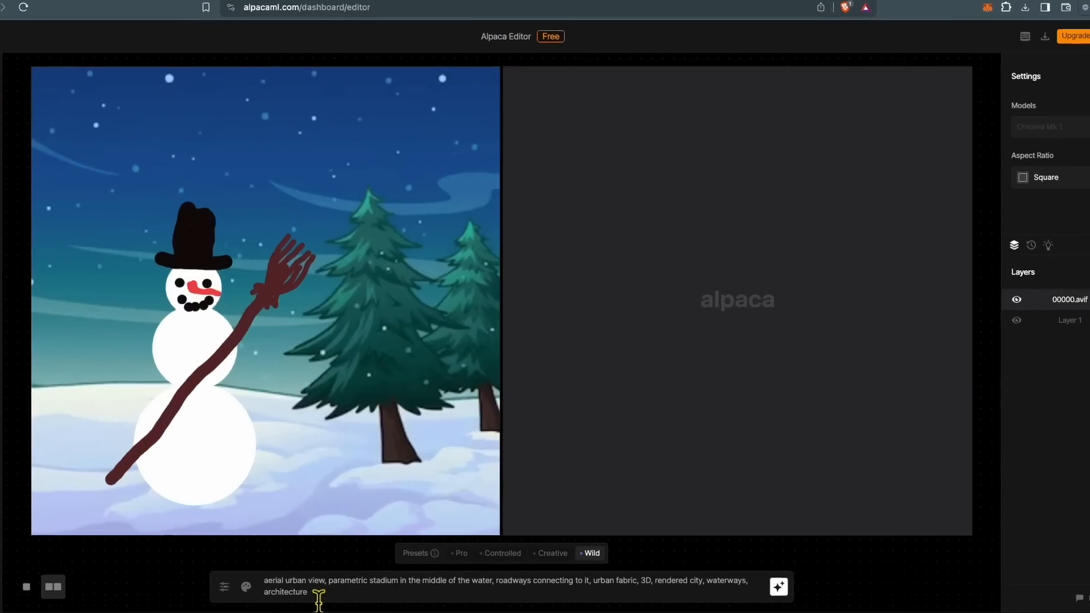
pyautogui.moveTo(318, 594); pyautogui.dragTo(279, 589)
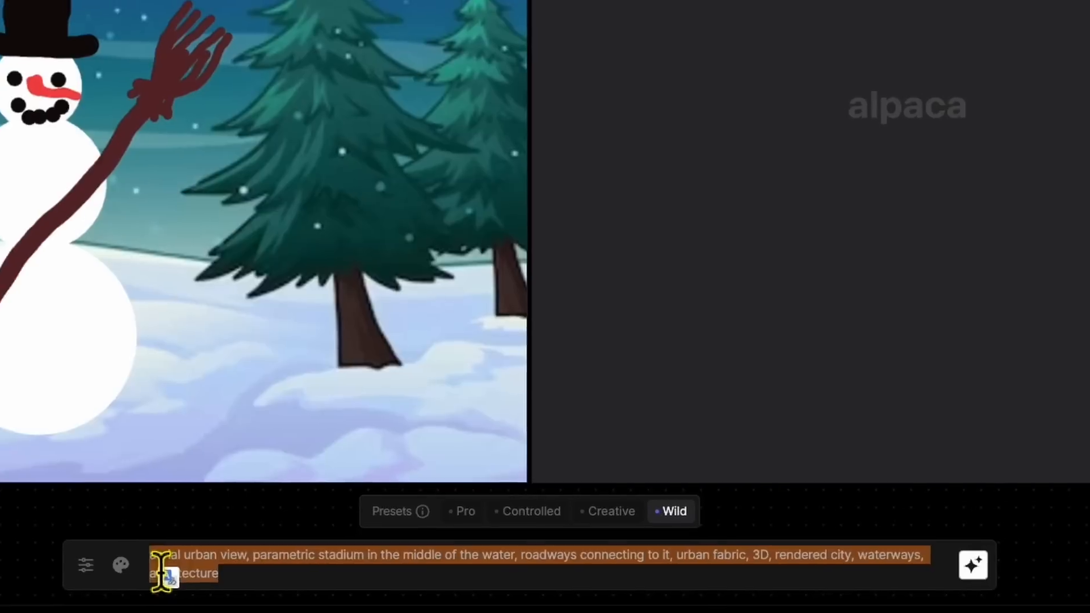
pyautogui.press('BackSpace')
pyautogui.rightClick(190, 568)
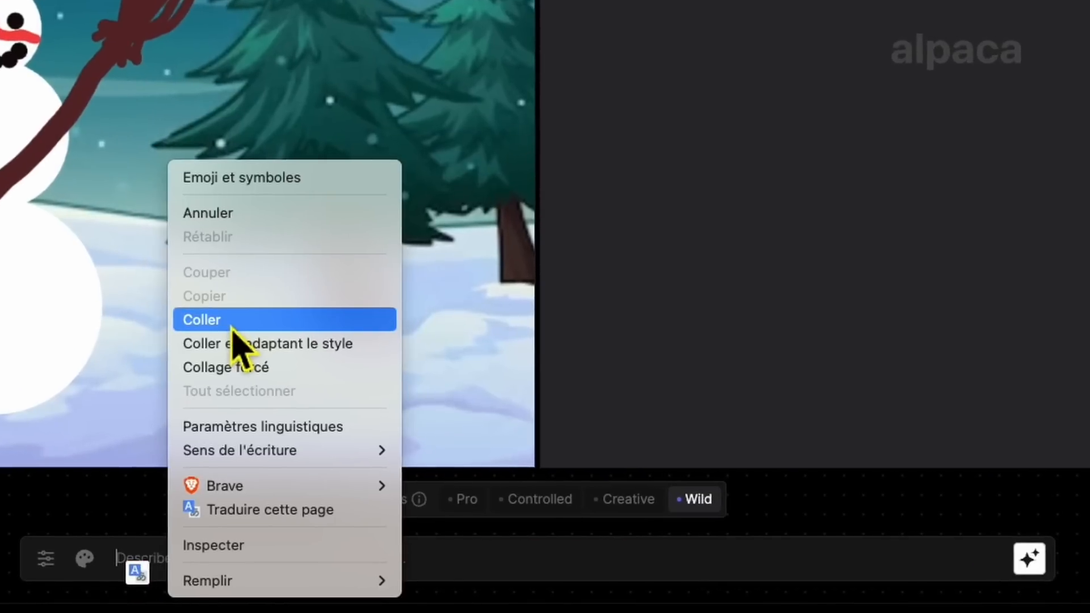
pyautogui.click(233, 321)
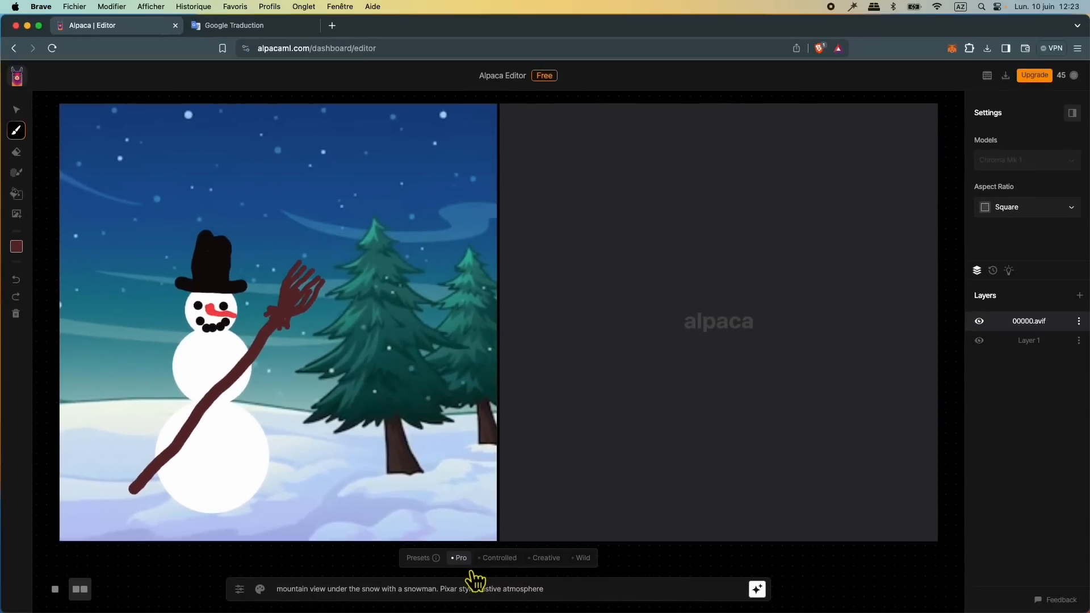
# Step: Generate the snowman image with the Pro preset and again with the Controlled preset
pyautogui.click(757, 590)
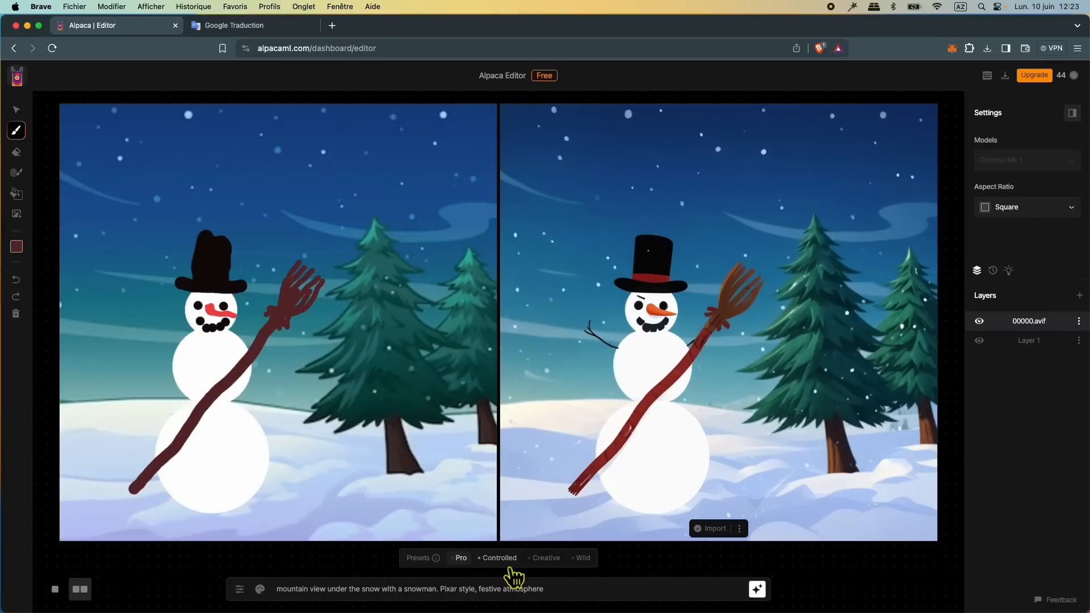
pyautogui.click(500, 559)
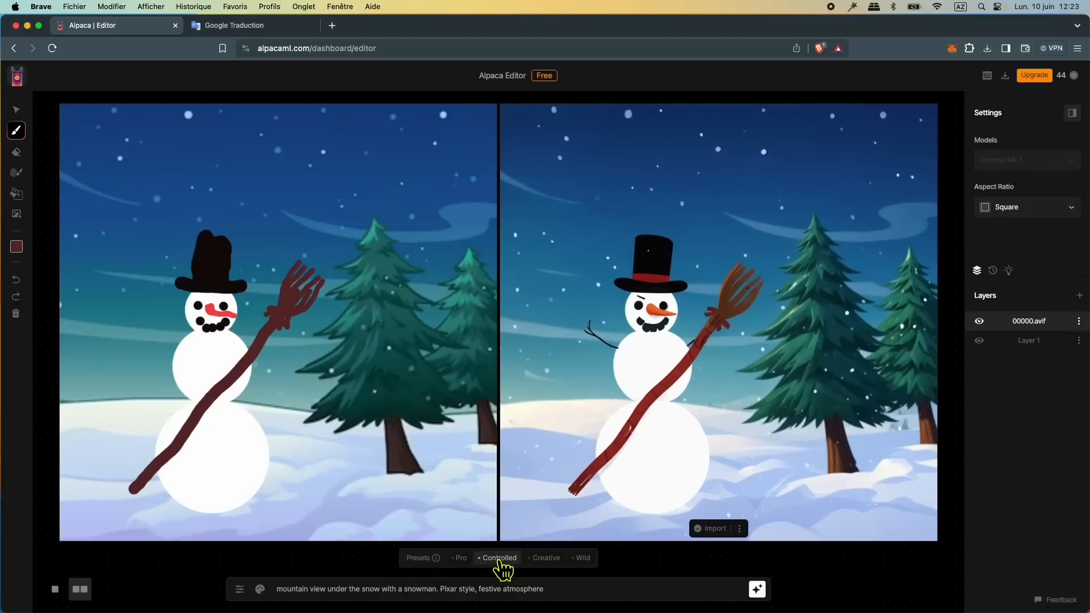
pyautogui.click(766, 600)
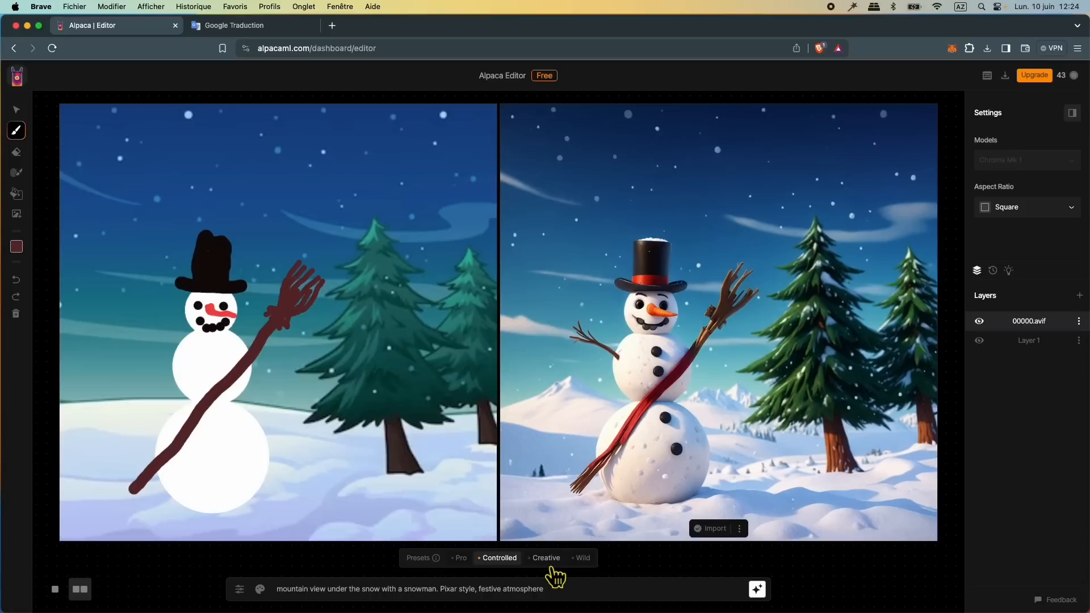
# Step: Generate further versions of the snowman image with the Creative and Wild presets
pyautogui.click(548, 562)
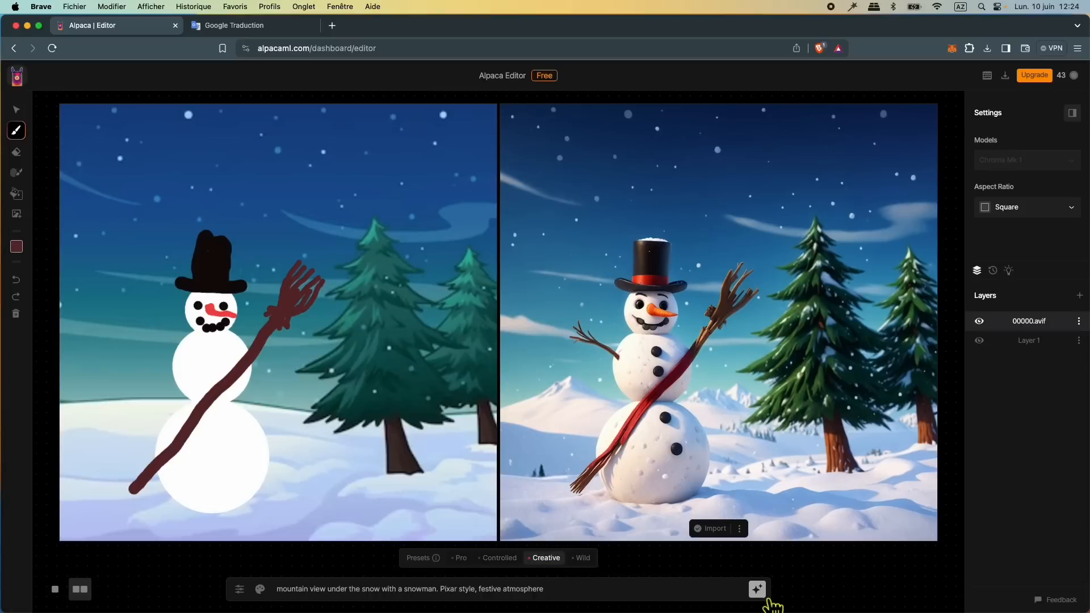
pyautogui.click(759, 591)
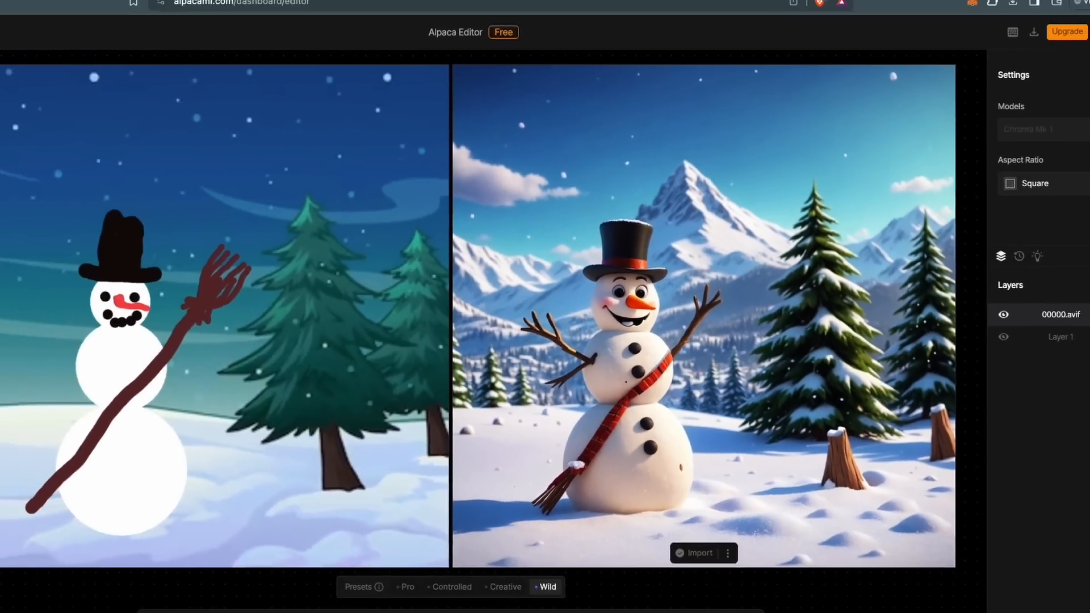
pyautogui.click(758, 589)
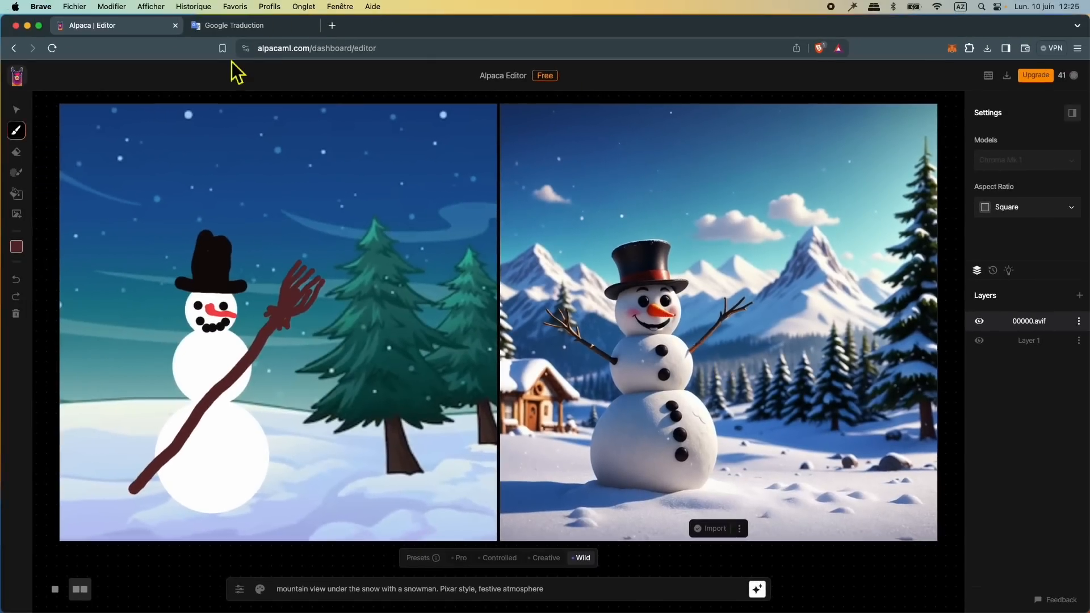
# Step: In Google Translate, change "pixar" to "fantasy" and "festive" to "sombre" in the French prompt, and copy the English translation
pyautogui.click(229, 13)
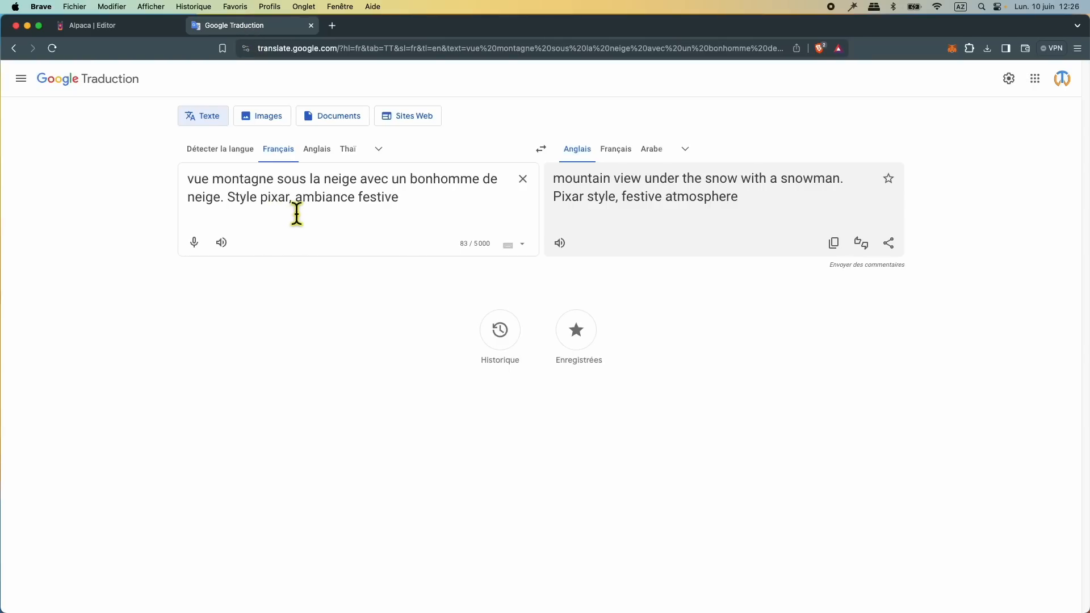
pyautogui.doubleClick(271, 210)
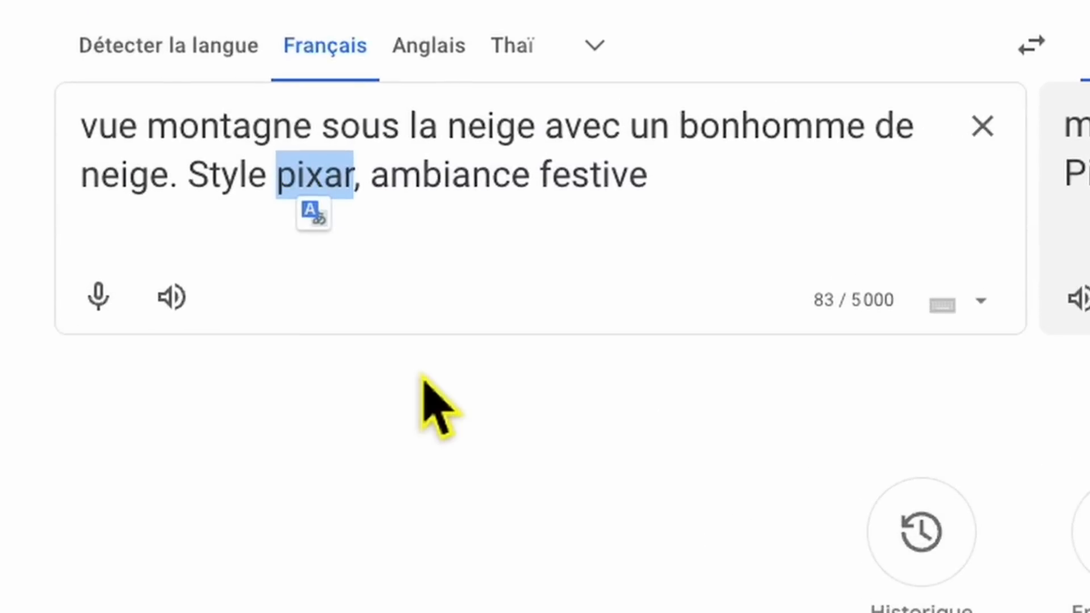
pyautogui.write('fantasy')
pyautogui.click(588, 210)
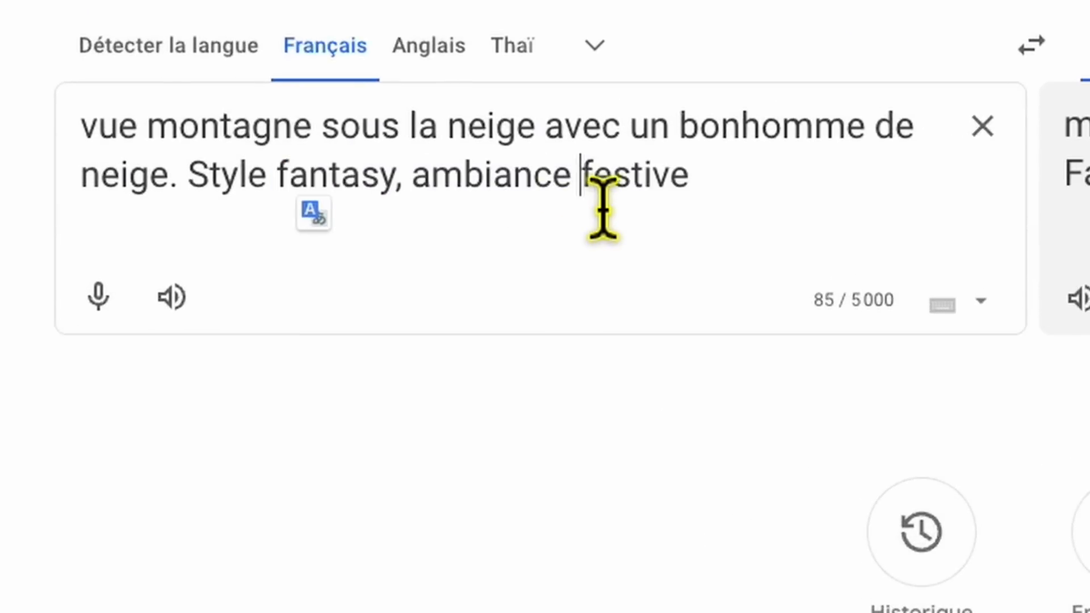
pyautogui.doubleClick(625, 210)
pyautogui.write('sombre')
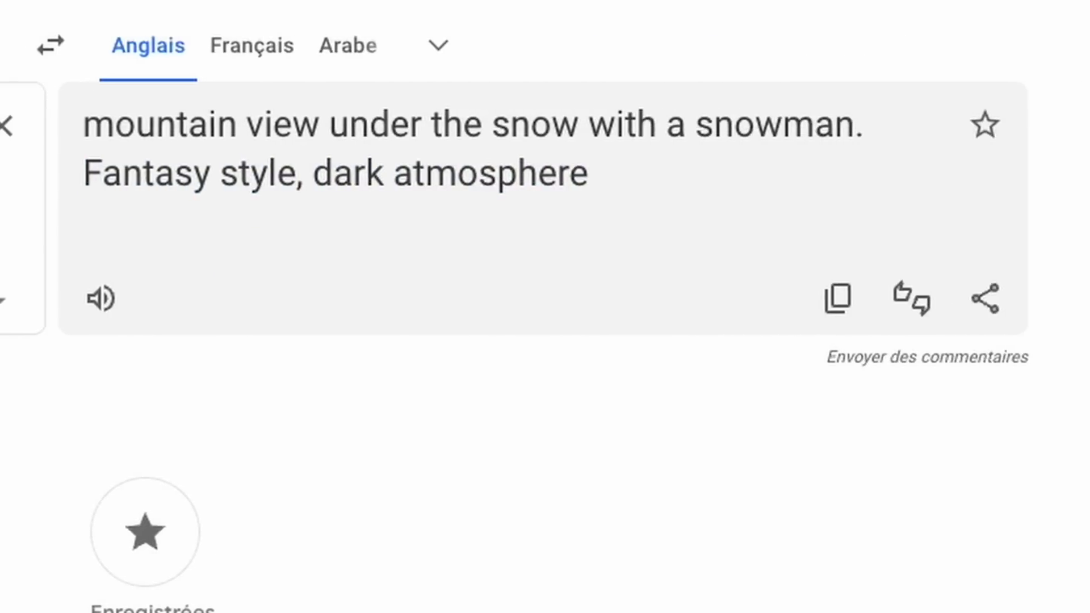
pyautogui.click(852, 312)
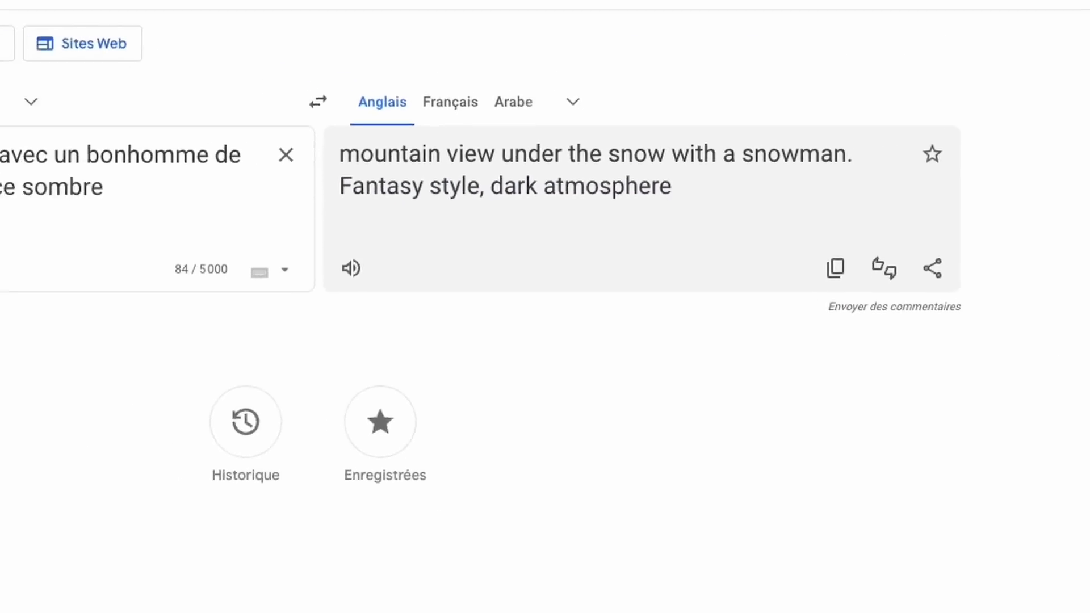
# Step: Replace the Alpaca prompt with "mountain view under the snow with a snowman. Fantasy style, dark atmosphere, dark fantasy"
pyautogui.click(134, 31)
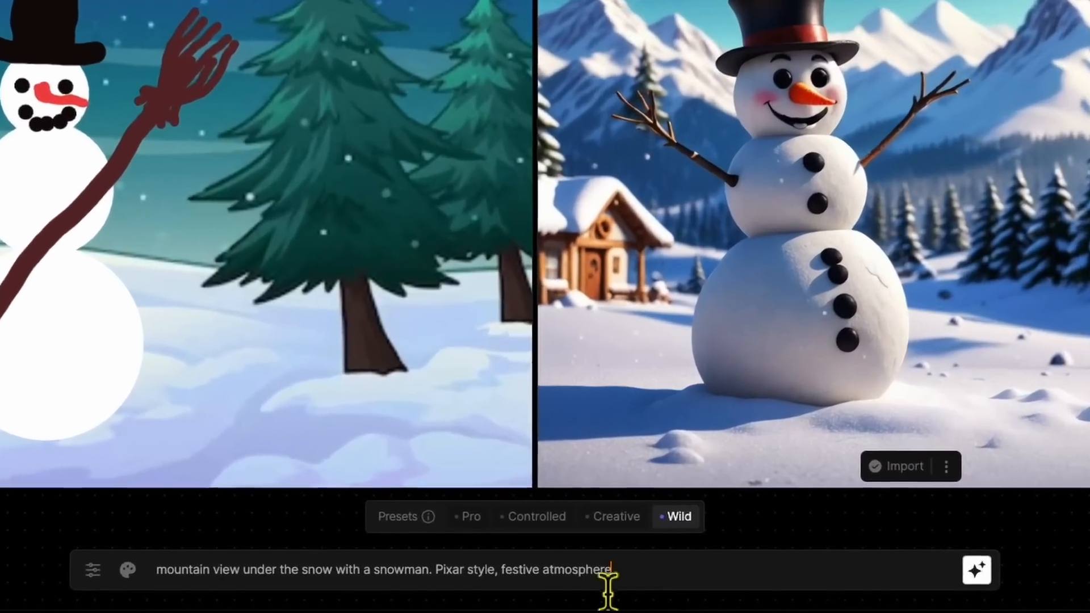
pyautogui.moveTo(543, 592); pyautogui.dragTo(281, 595)
pyautogui.hotkey('ctrl', 'v')
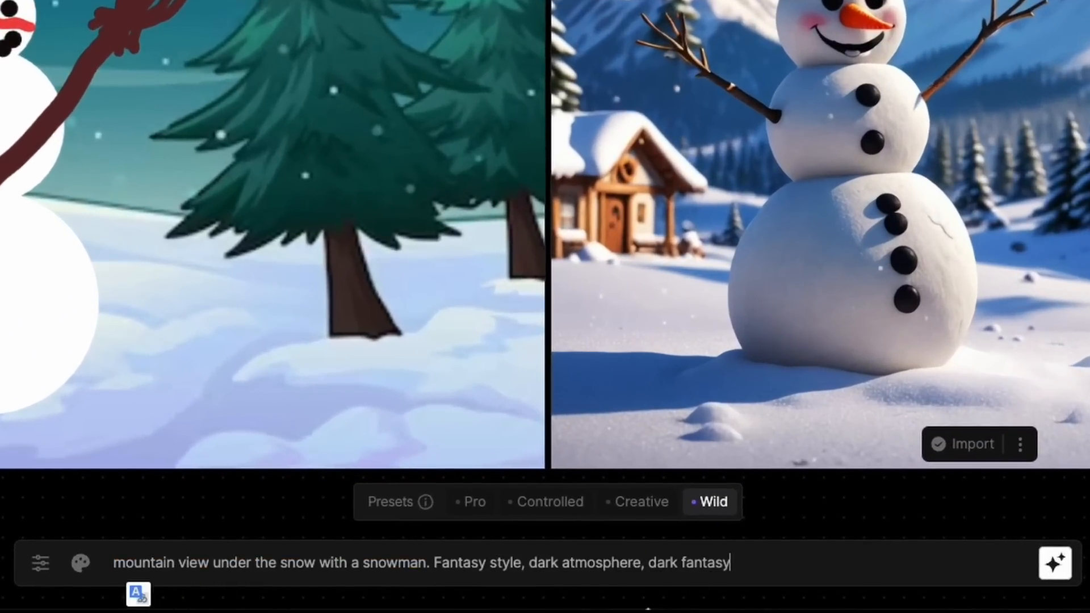
# Step: Generate the dark fantasy snowman image with the Pro preset and again with the Controlled preset
pyautogui.click(491, 513)
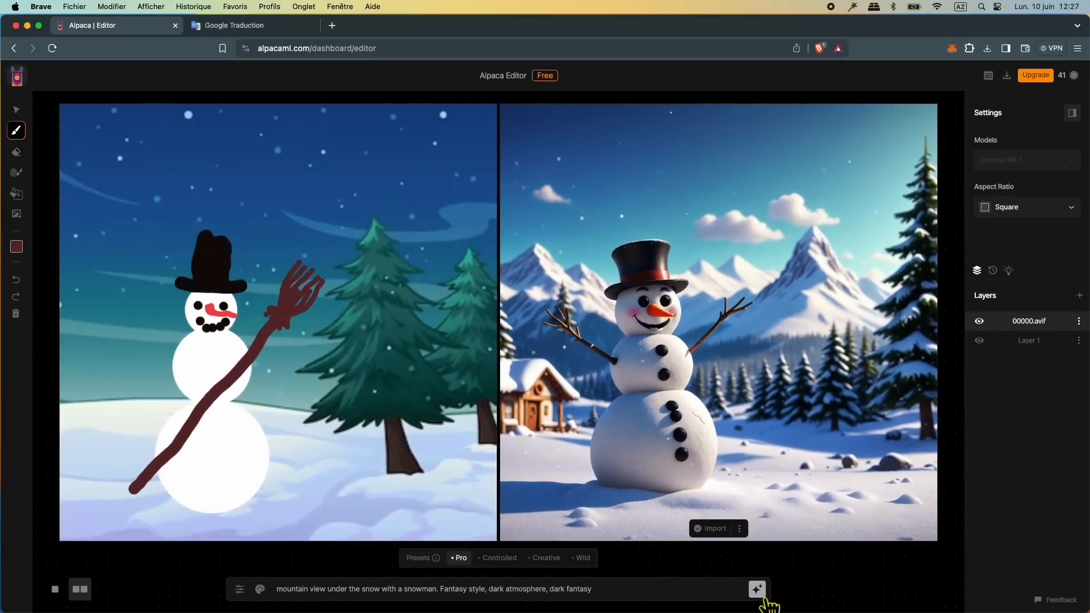
pyautogui.click(763, 597)
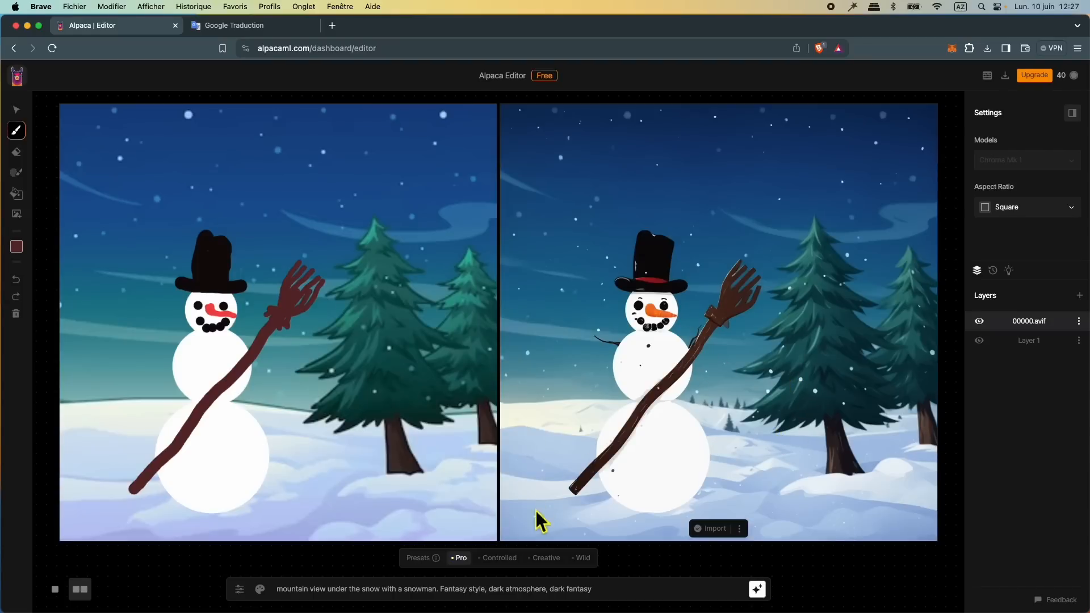
pyautogui.click(500, 558)
pyautogui.click(765, 596)
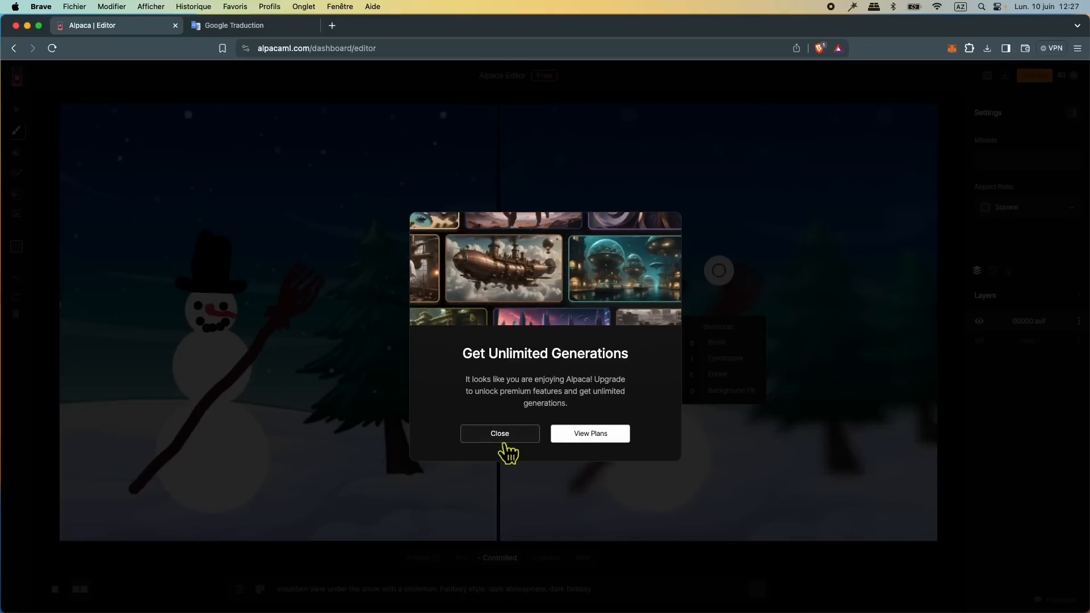
# Step: Dismiss the upgrade offer and generate further dark fantasy snowman images with the Creative and Wild presets
pyautogui.click(499, 435)
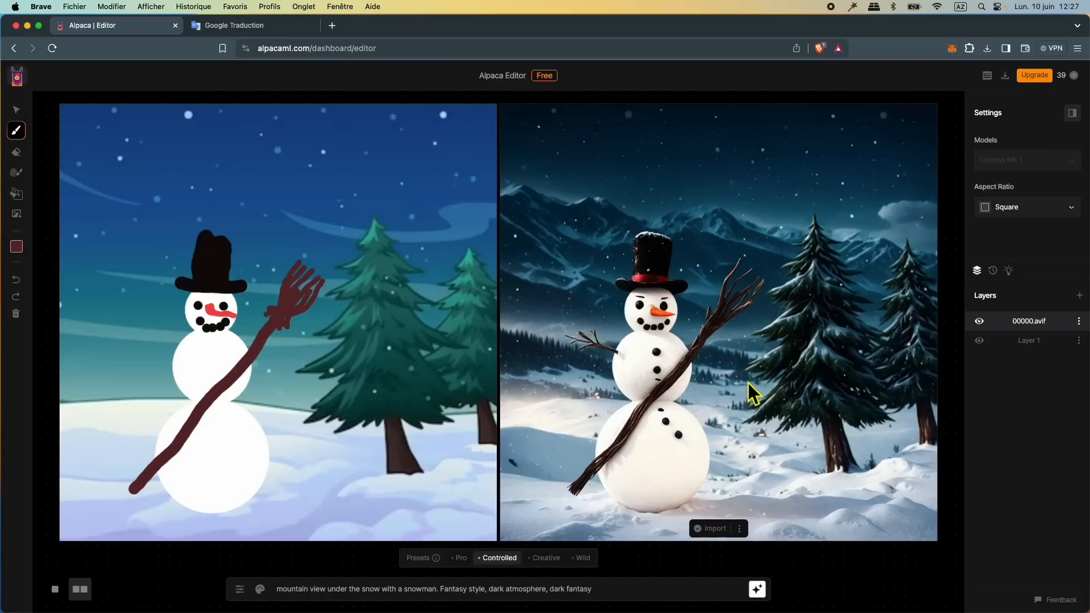
pyautogui.click(545, 560)
pyautogui.click(758, 589)
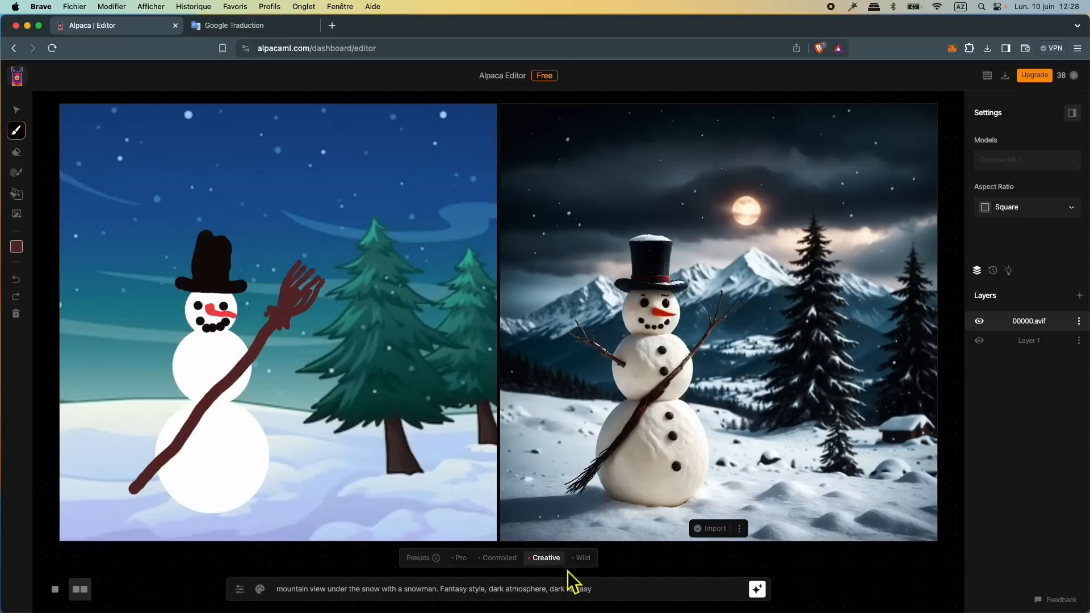
pyautogui.click(589, 564)
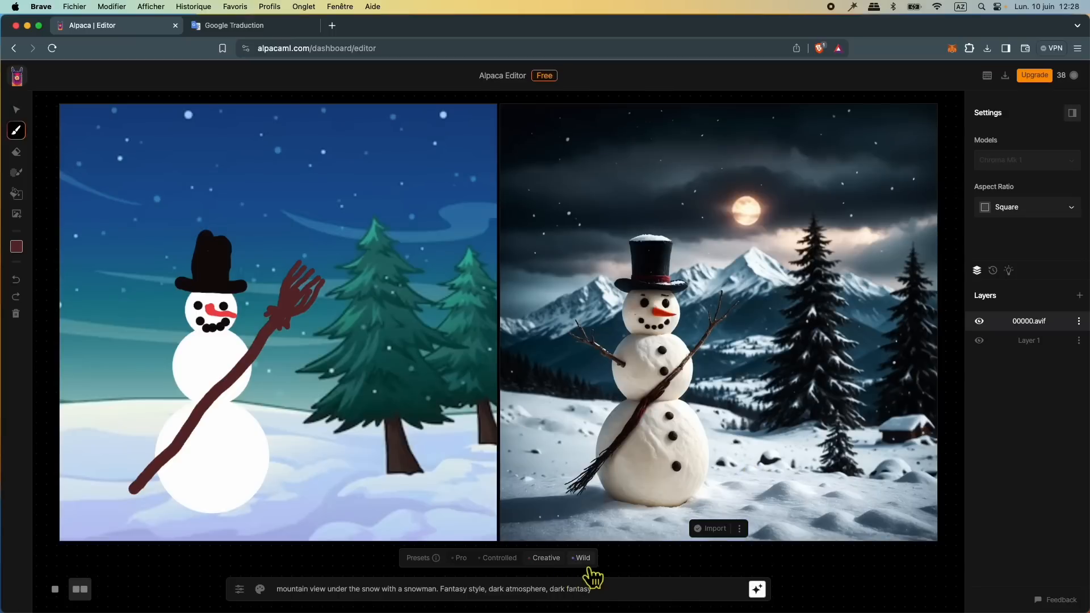
pyautogui.click(757, 591)
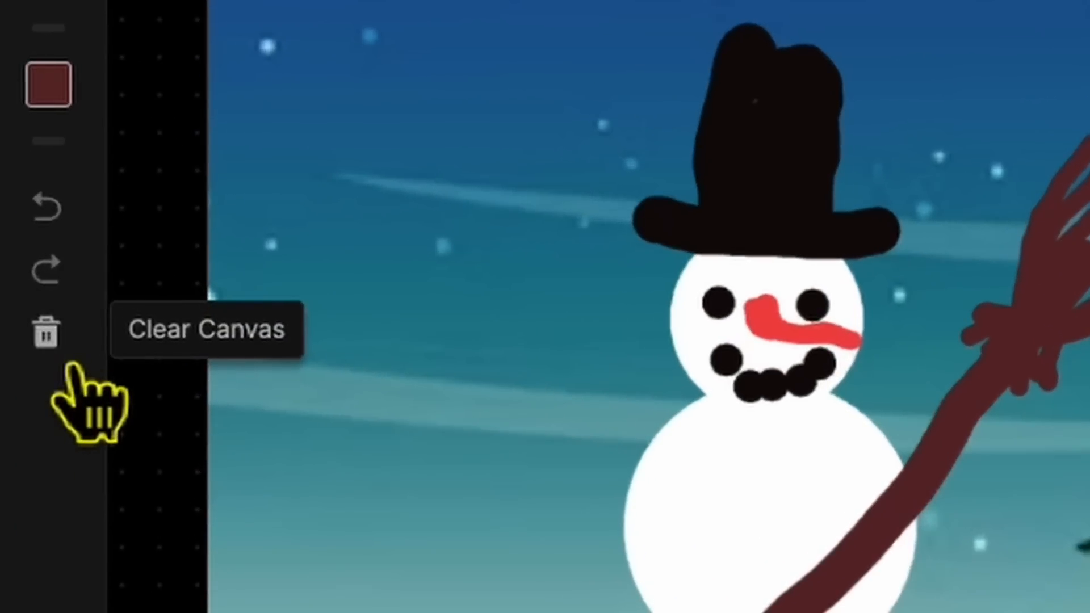
# Step: Clear the canvas and import the photo 07.png from the 2024 subfolder of toptutoweb's detourage folder on the passport drive
pyautogui.click(66, 363)
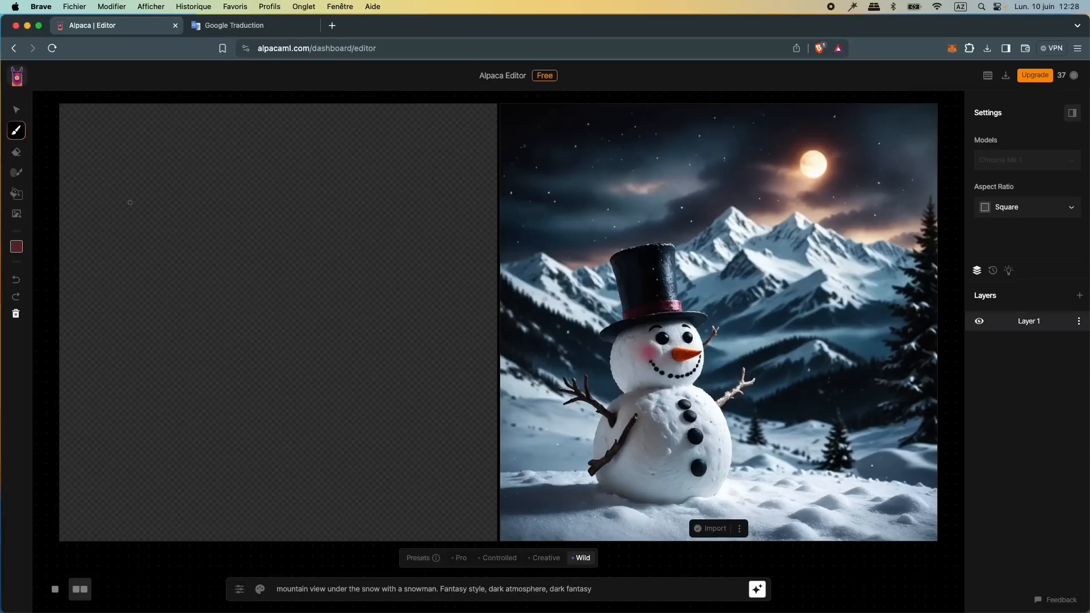
pyautogui.click(16, 214)
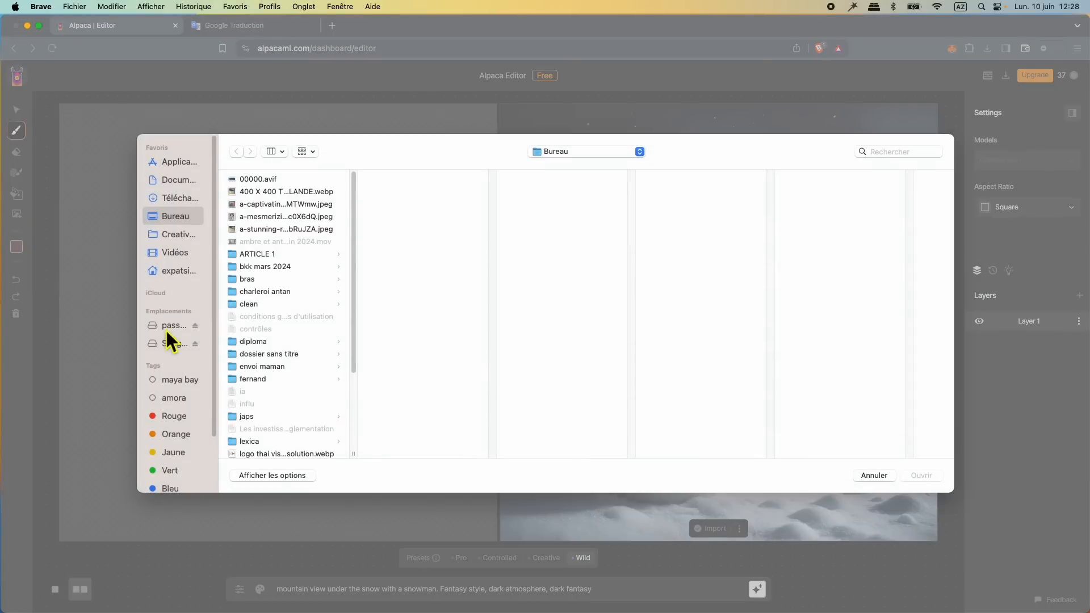
pyautogui.click(167, 325)
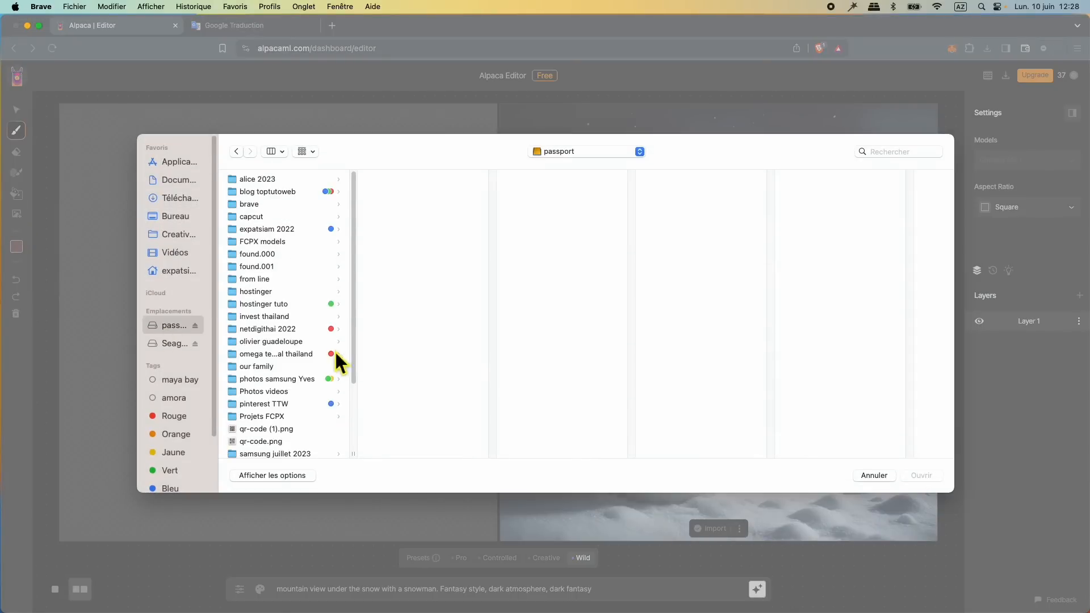
pyautogui.click(407, 280)
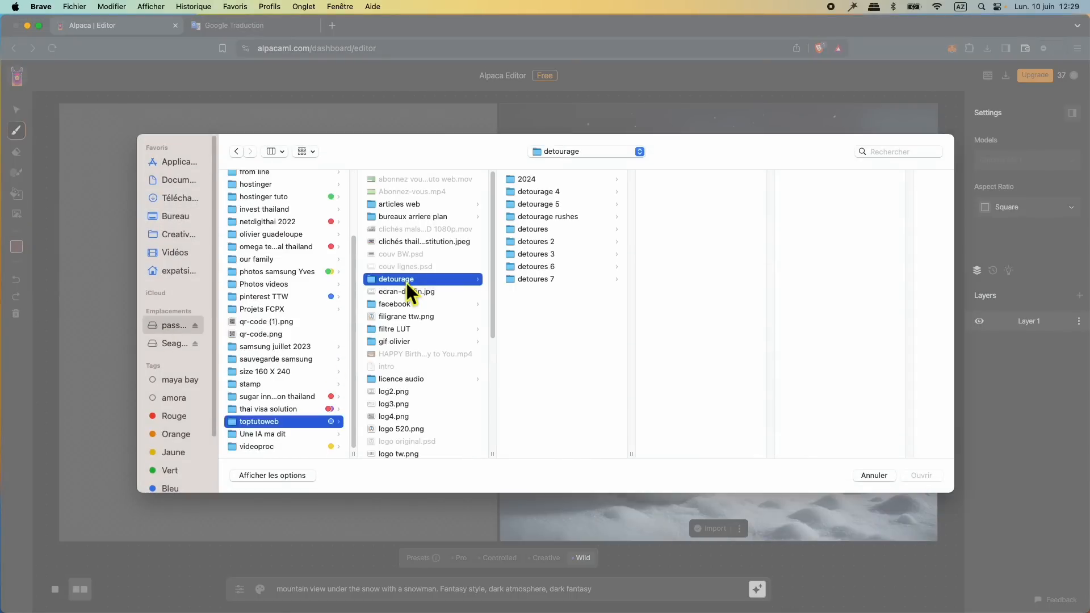
pyautogui.click(557, 183)
pyautogui.click(670, 180)
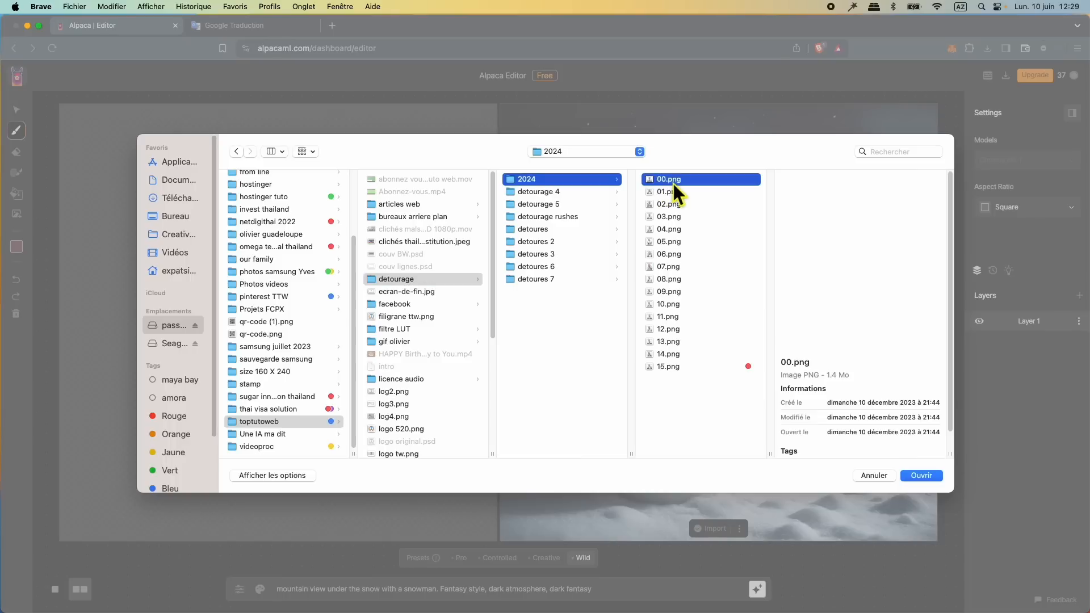
pyautogui.click(670, 266)
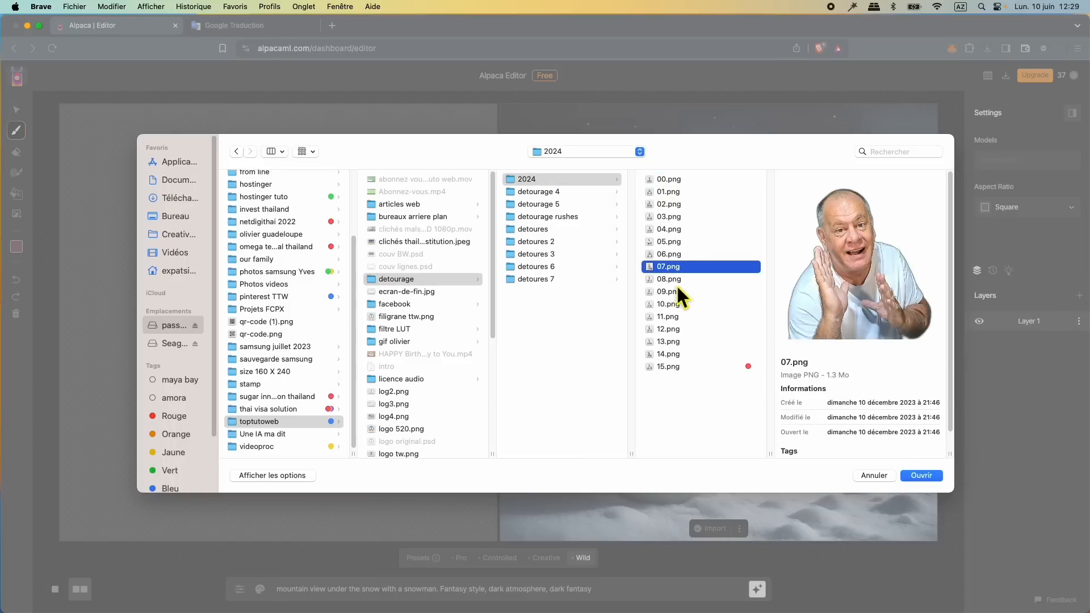
pyautogui.click(927, 481)
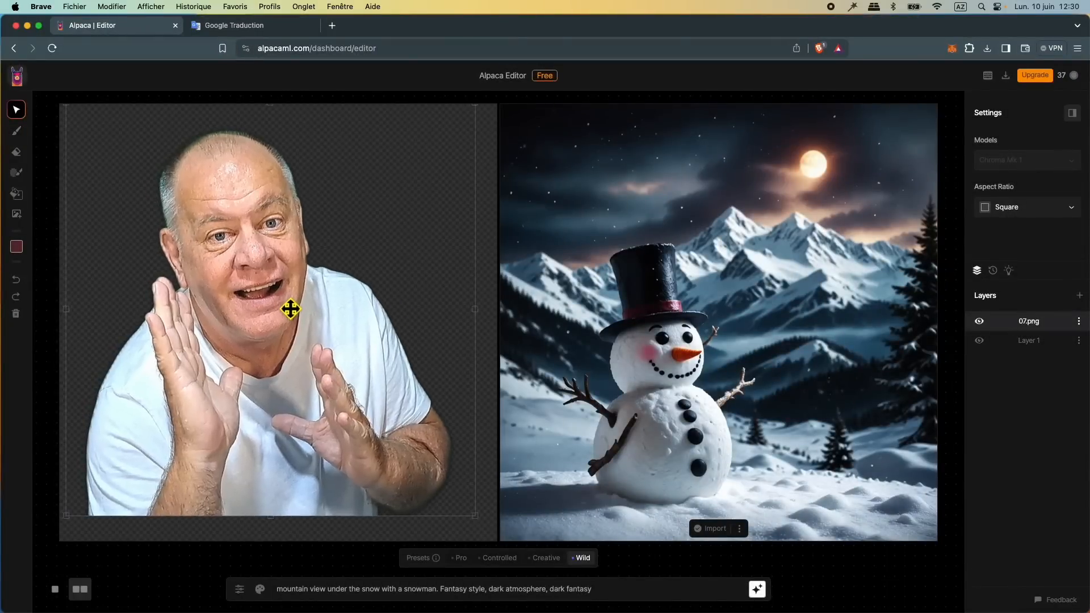
# Step: Change the aspect ratio to Landscape, then scale and reposition the imported photo so it sits slightly right of centre on the canvas
pyautogui.moveTo(292, 309); pyautogui.dragTo(280, 289)
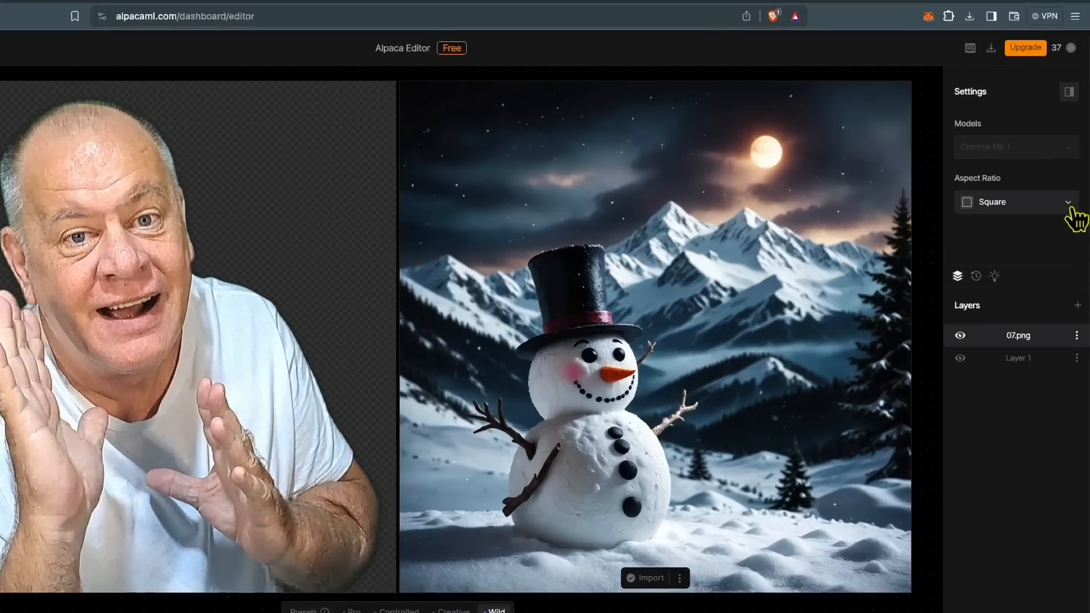
pyautogui.click(1069, 204)
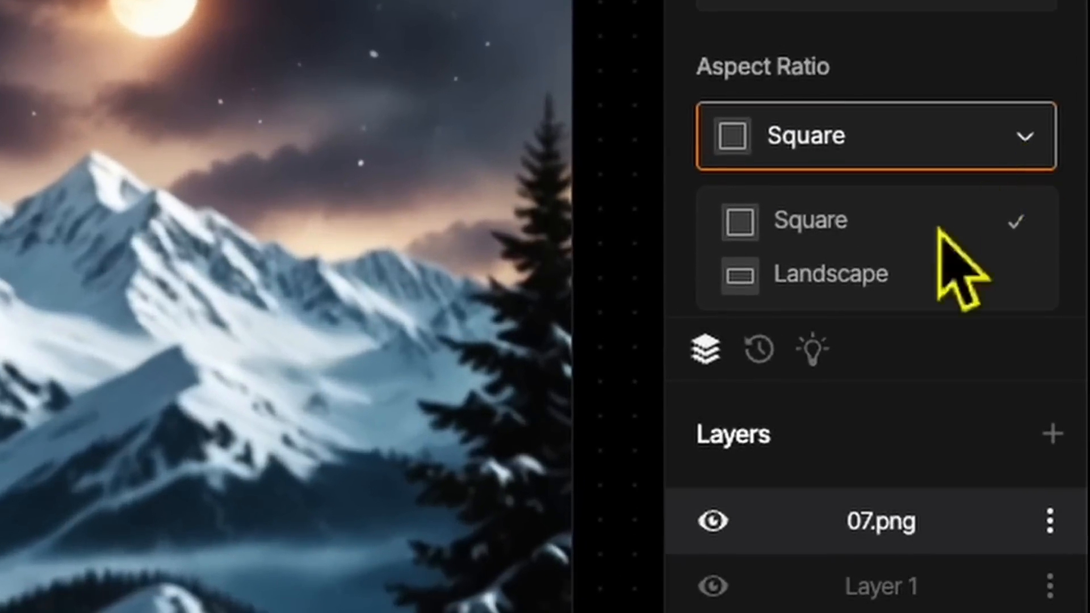
pyautogui.click(1025, 253)
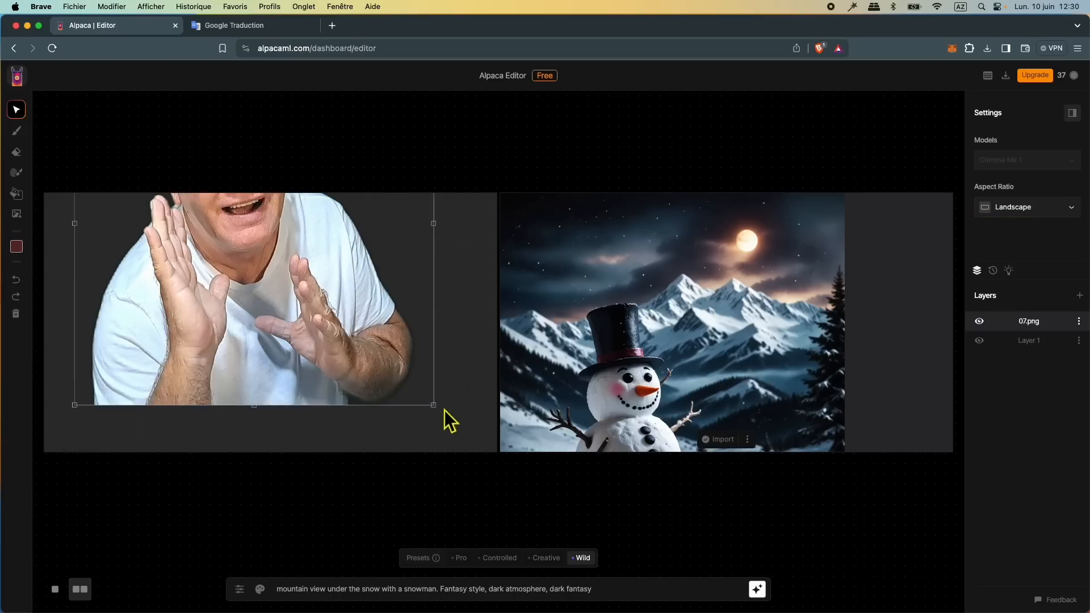
pyautogui.moveTo(446, 416); pyautogui.dragTo(350, 320)
pyautogui.moveTo(244, 271); pyautogui.dragTo(368, 428)
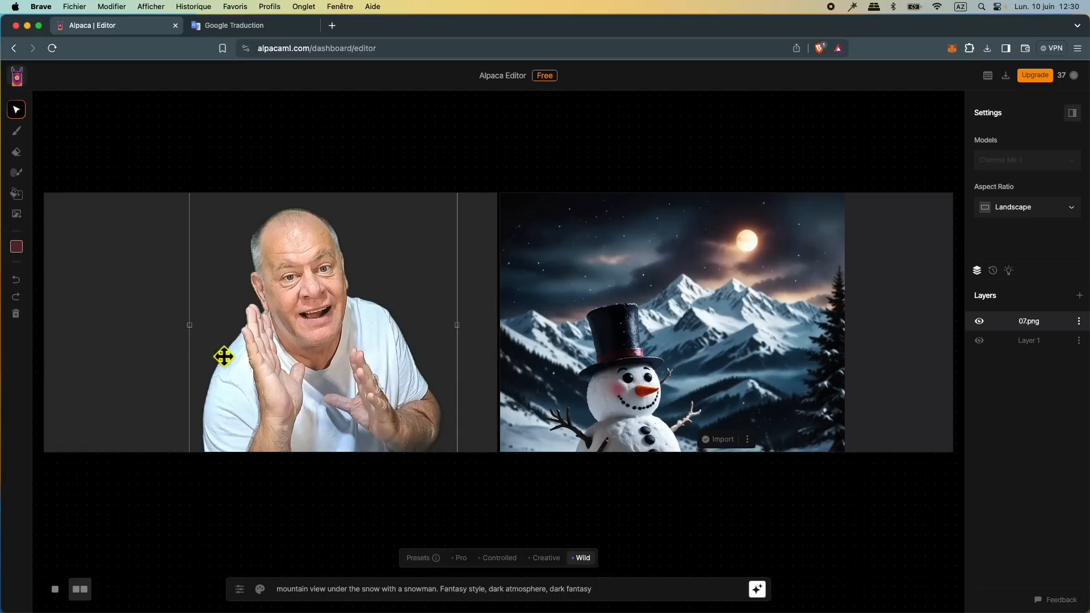
# Step: In Google Translate, replace the French text with a photorealistic Southeast Asian village, buffaloes, rice fields and a happy tourist holding a snake; copy the English translation
pyautogui.click(239, 27)
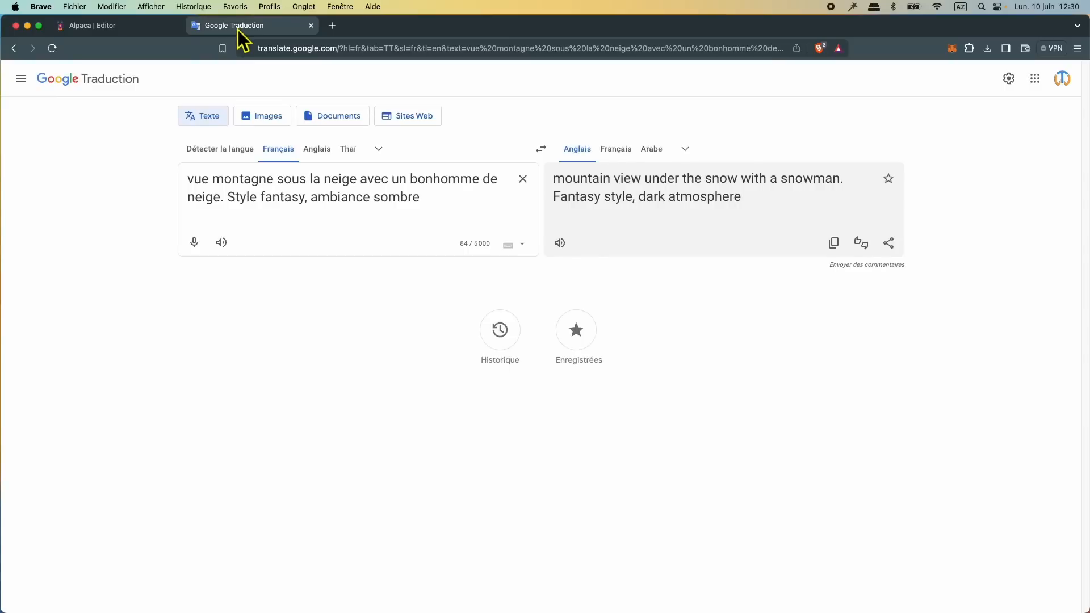
pyautogui.click(522, 179)
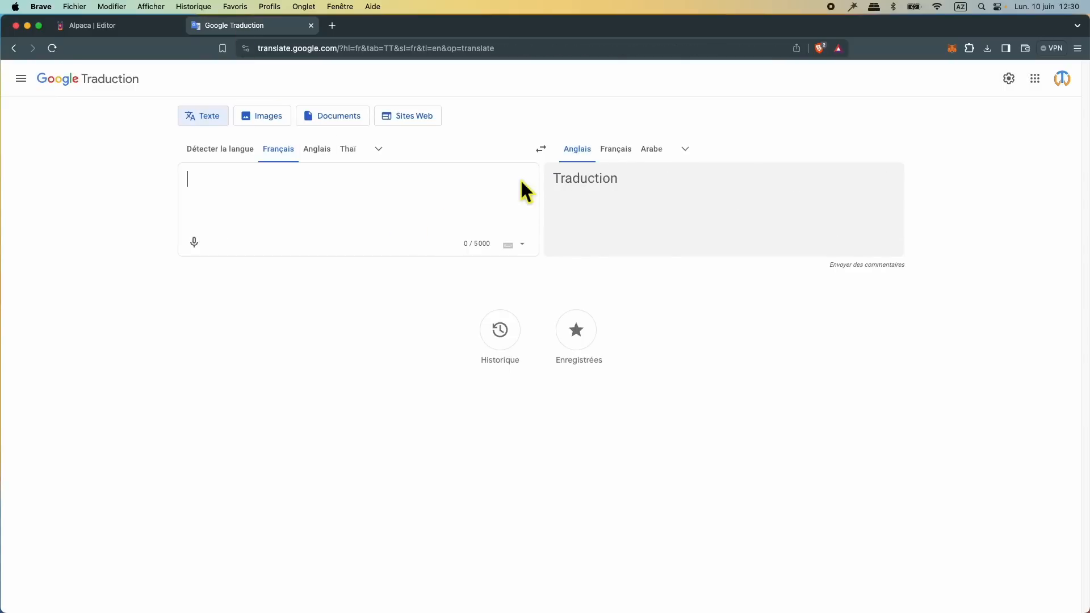
pyautogui.write("Photo réaliste. Arrière plan un petit village d'asie du sud-est avec des buffles et des rizières. Touriste heureux avec un serpent dans les mains.")
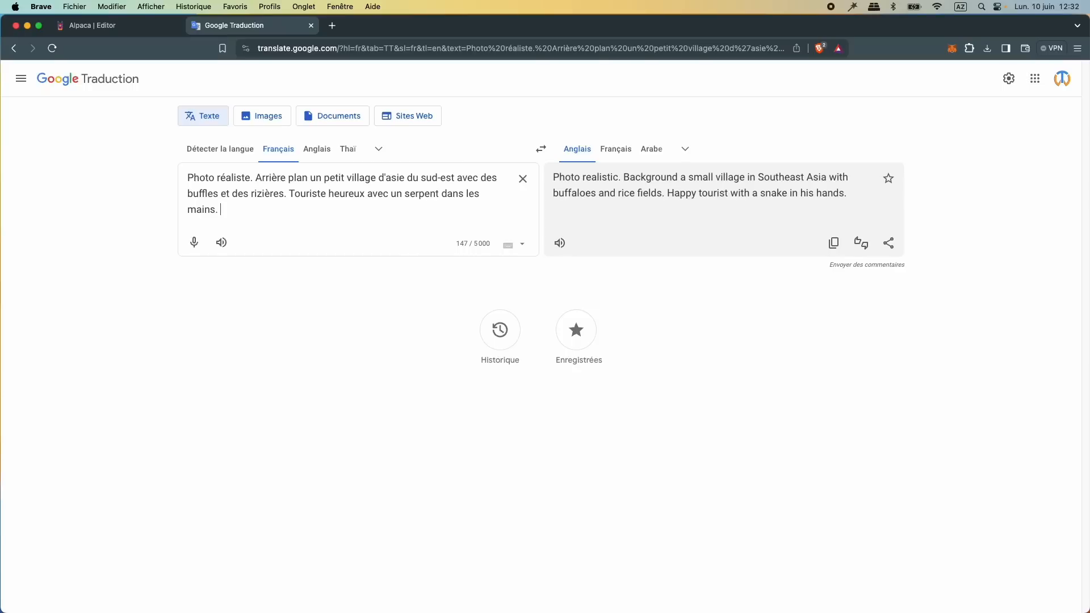
pyautogui.click(835, 244)
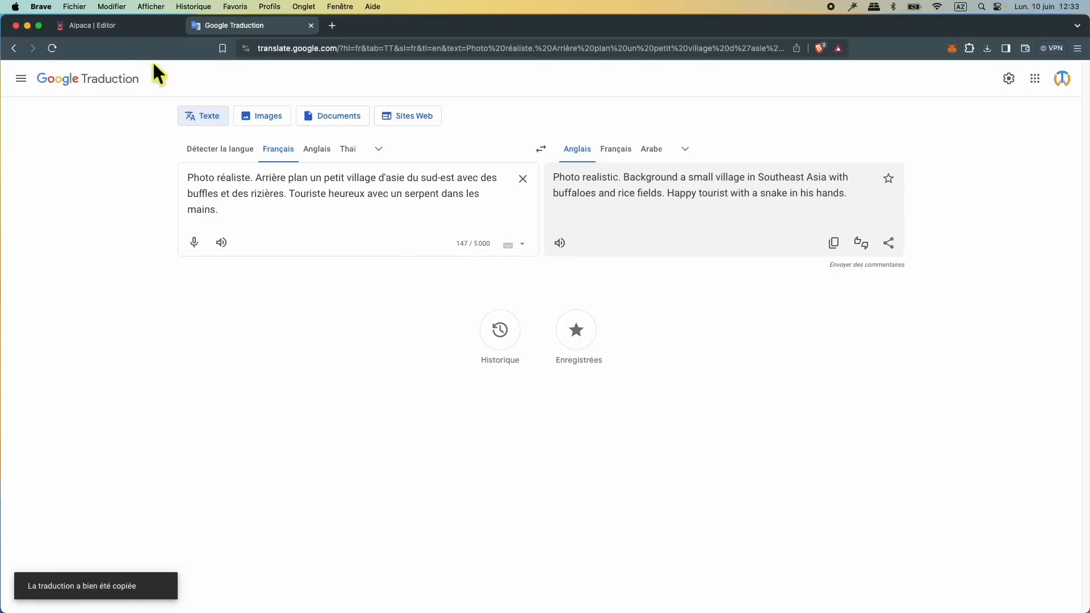
# Step: Replace the Alpaca prompt with the copied Southeast Asian village and happy tourist description, and generate the image with the Pro preset
pyautogui.click(117, 25)
pyautogui.click(376, 596)
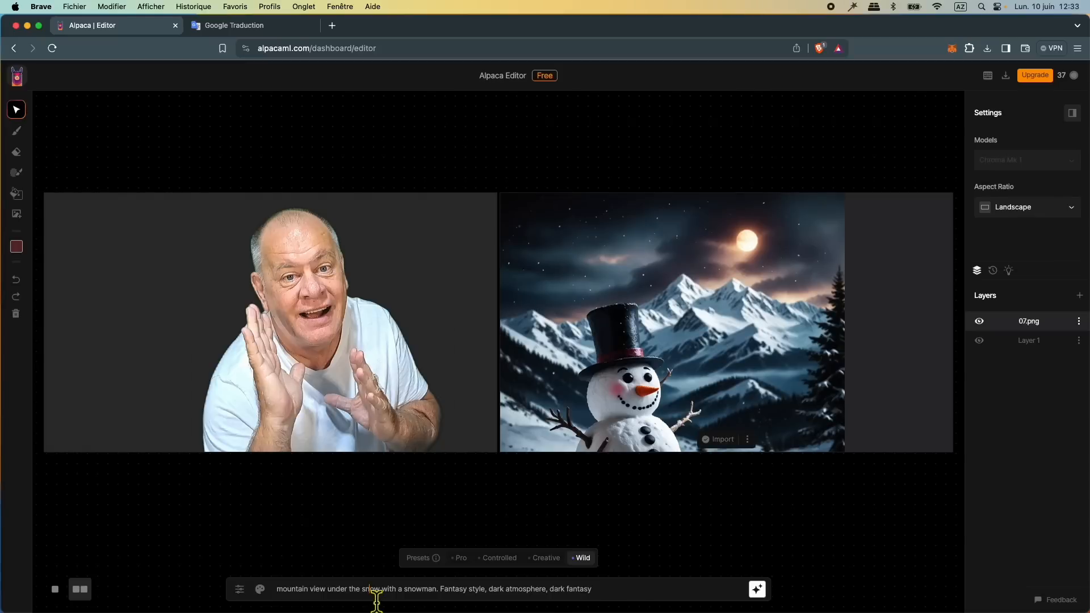
pyautogui.moveTo(590, 595); pyautogui.dragTo(286, 595)
pyautogui.press('BackSpace')
pyautogui.rightClick(289, 594)
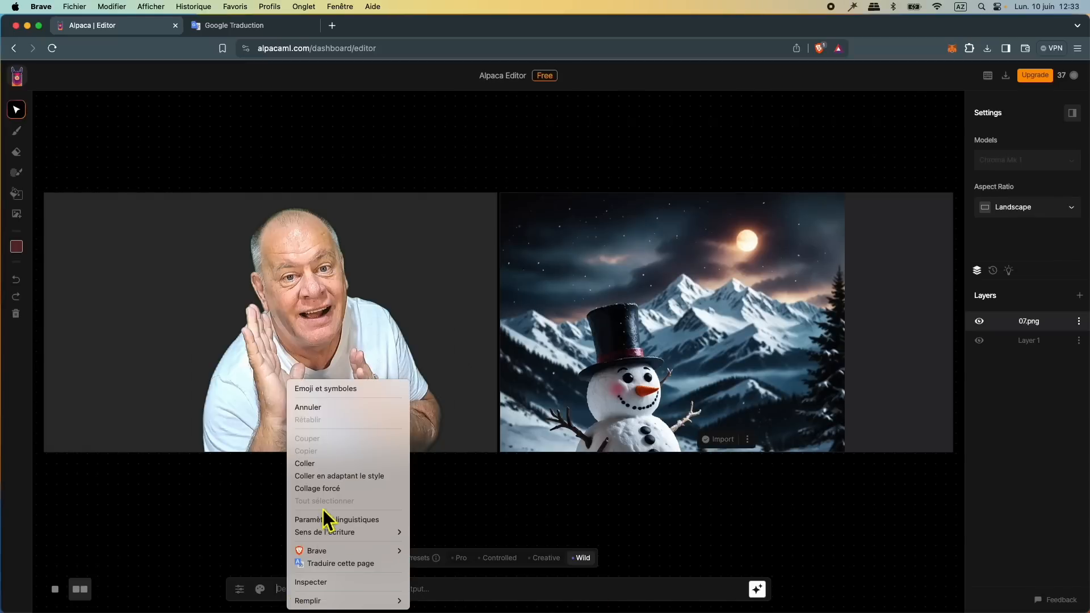
pyautogui.click(318, 463)
pyautogui.click(461, 557)
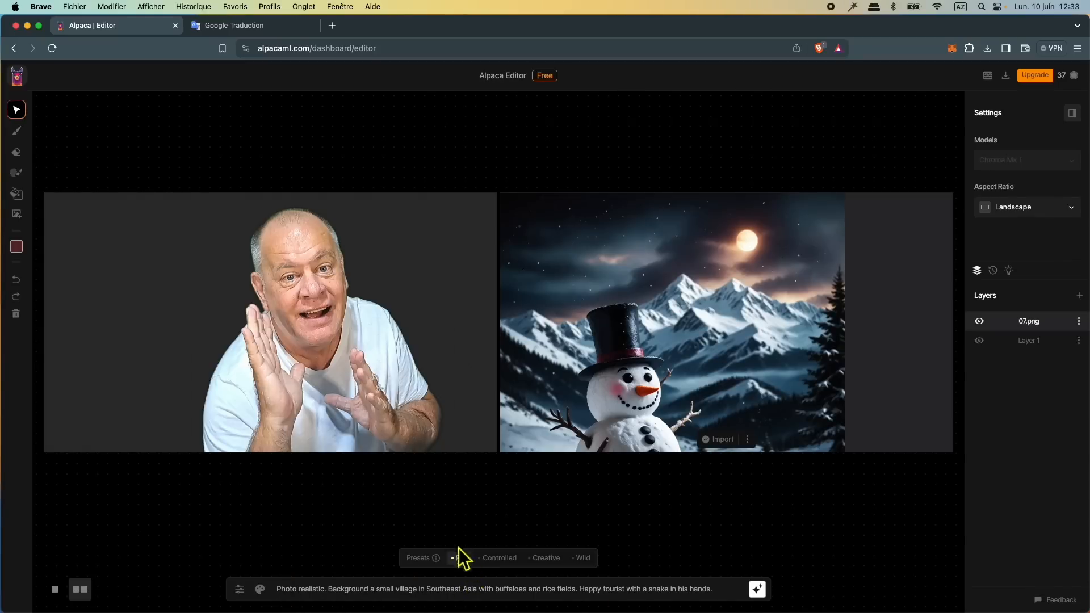
pyautogui.click(759, 593)
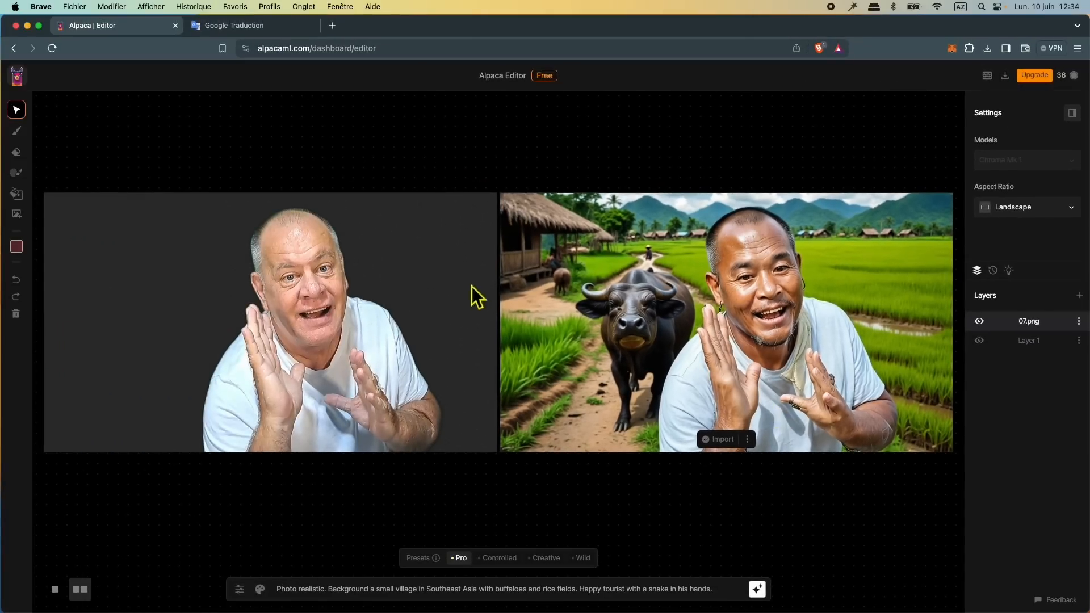
# Step: In Google Translate, add "européen" after "Touriste" in the French prompt and copy the updated English translation
pyautogui.click(251, 28)
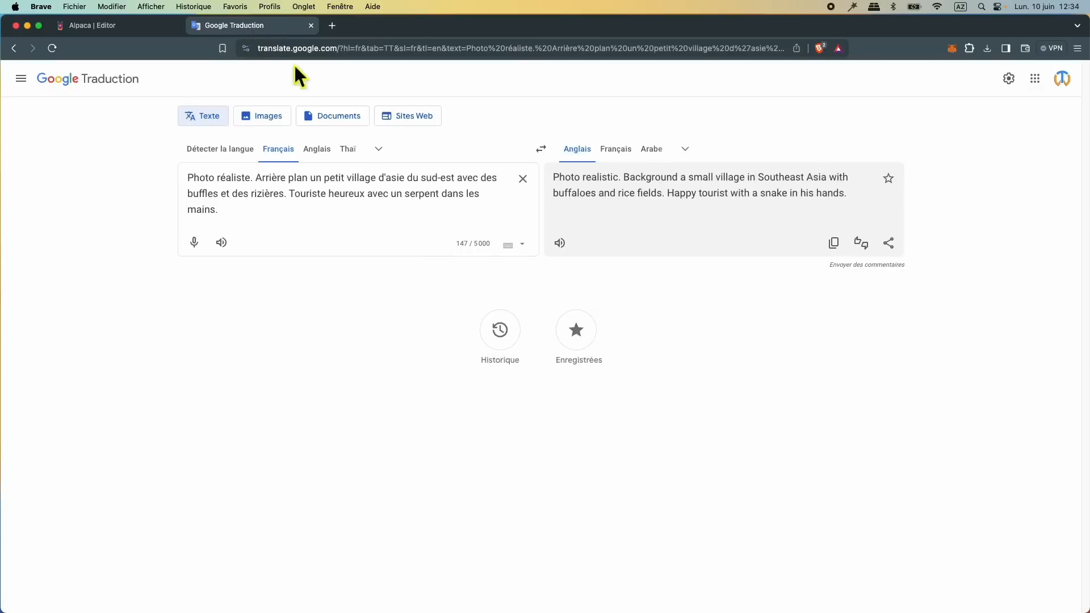
pyautogui.click(373, 194)
pyautogui.write('européen')
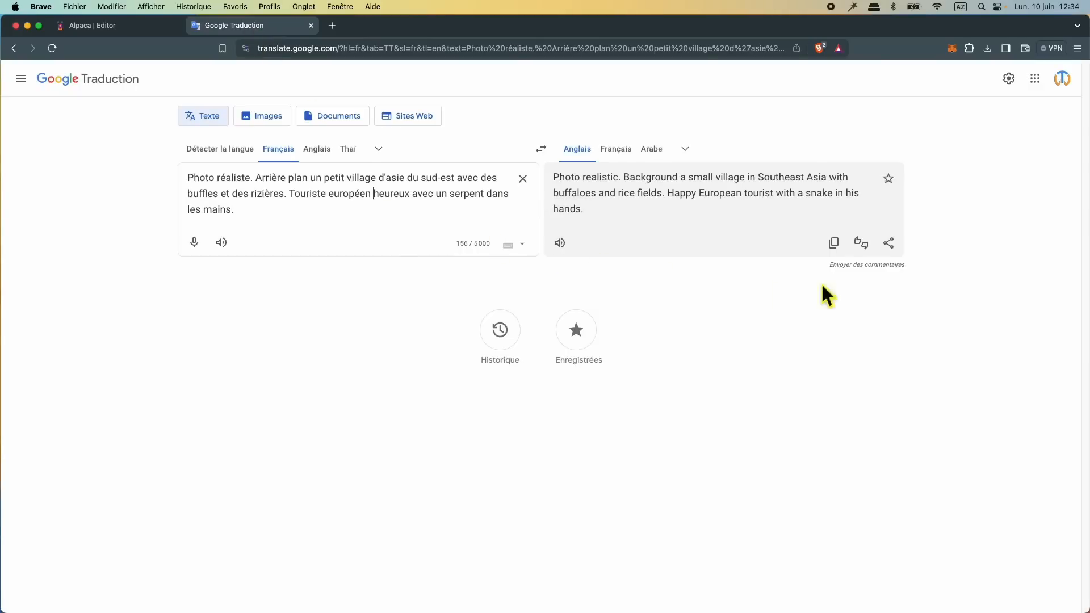
pyautogui.click(833, 244)
# Step: Replace the Alpaca prompt with the copied version describing a "Happy European tourist" and generate the image with the Pro preset
pyautogui.click(119, 29)
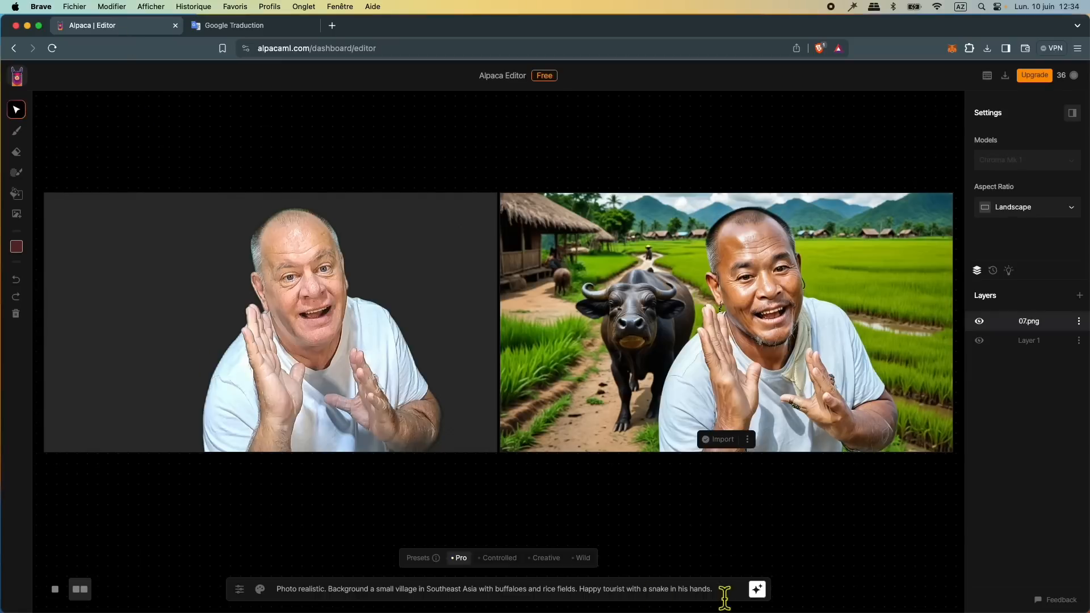
pyautogui.moveTo(734, 595); pyautogui.dragTo(254, 567)
pyautogui.press('BackSpace')
pyautogui.rightClick(302, 590)
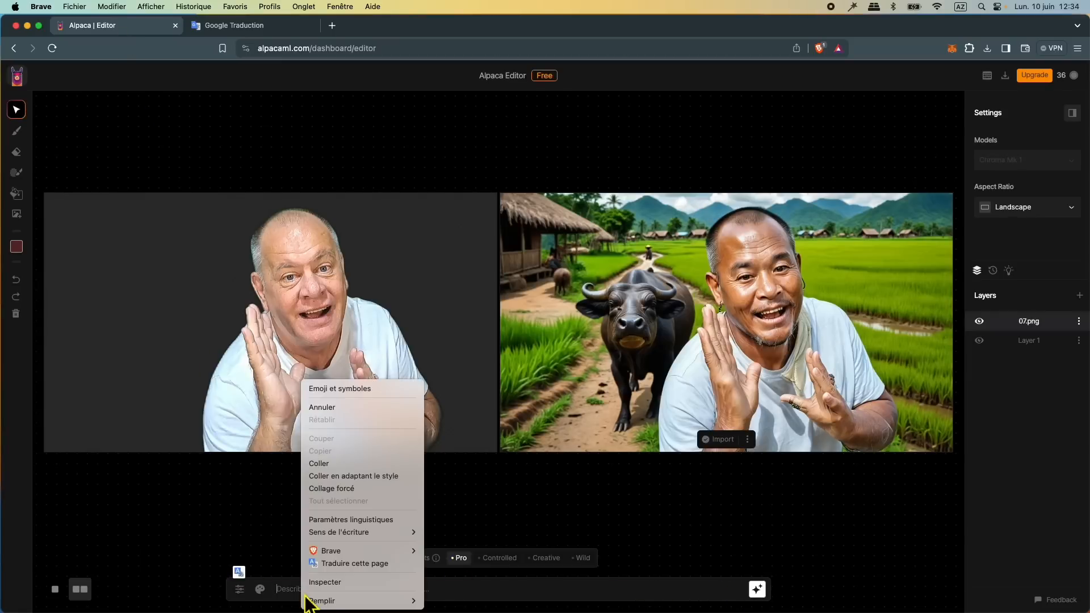
pyautogui.click(343, 476)
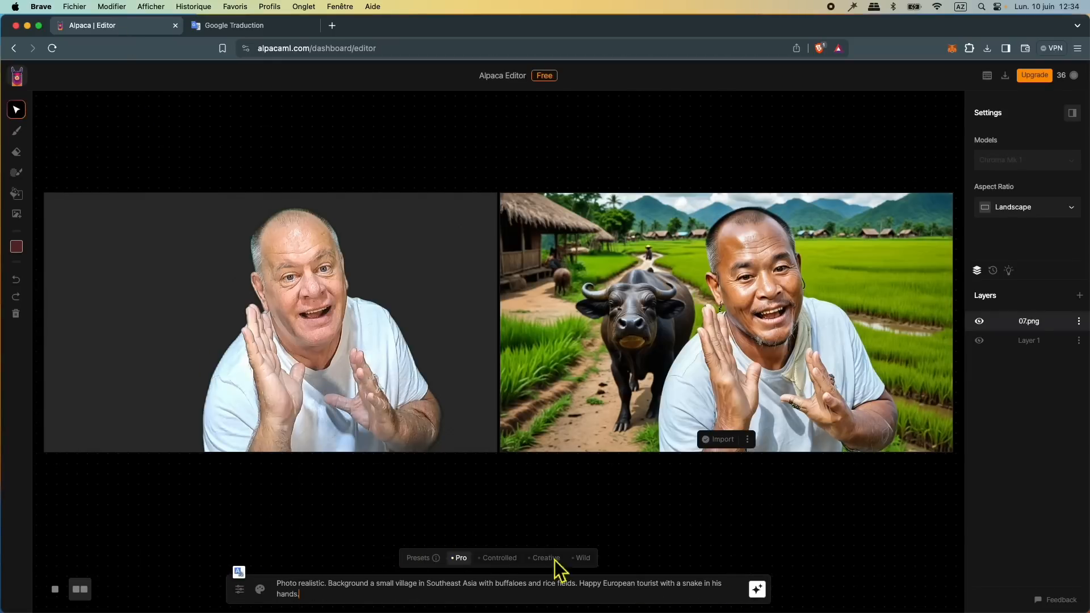
pyautogui.click(759, 591)
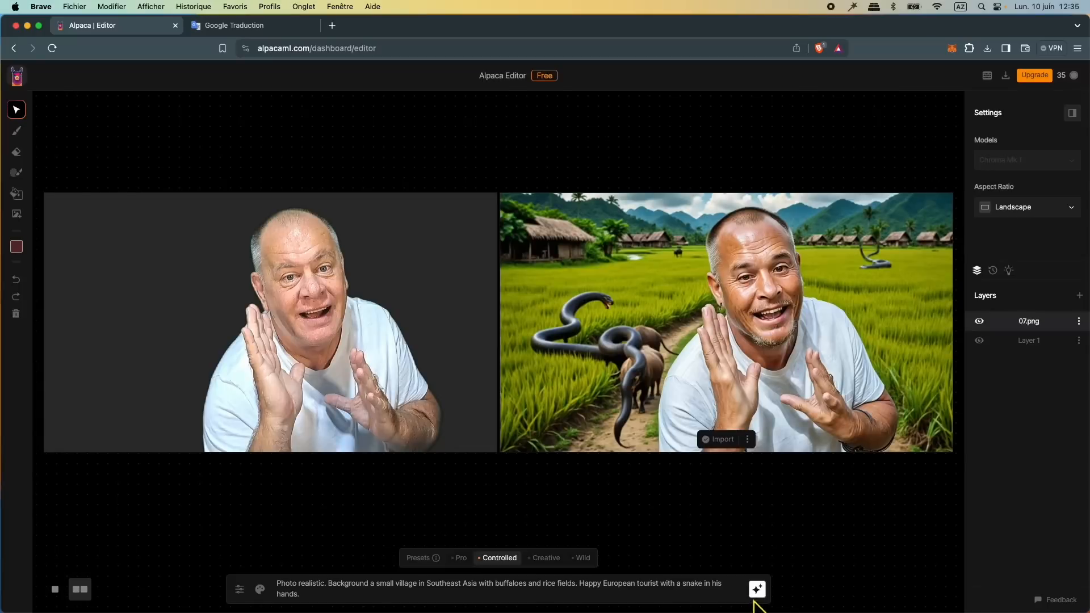
# Step: Generate three more versions of the European tourist image, using the Wild preset for the last one
pyautogui.click(757, 590)
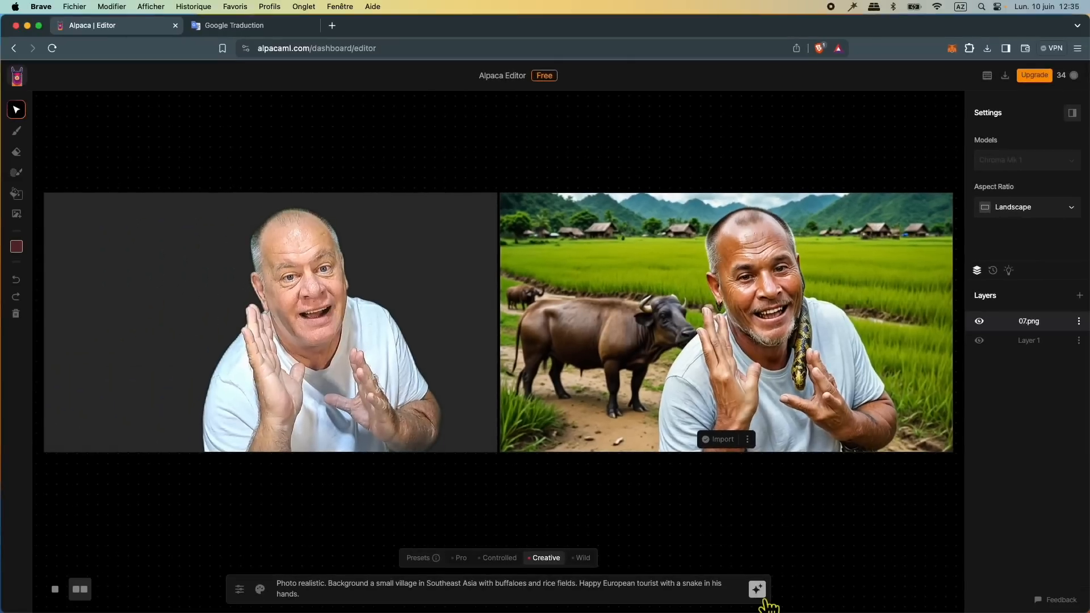
pyautogui.click(761, 594)
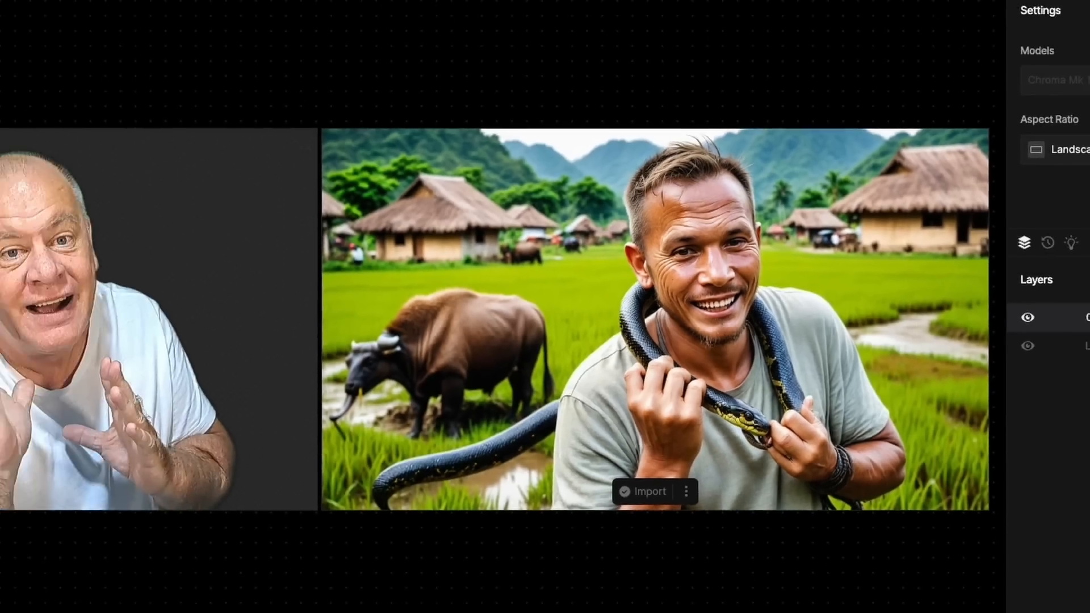
pyautogui.click(758, 589)
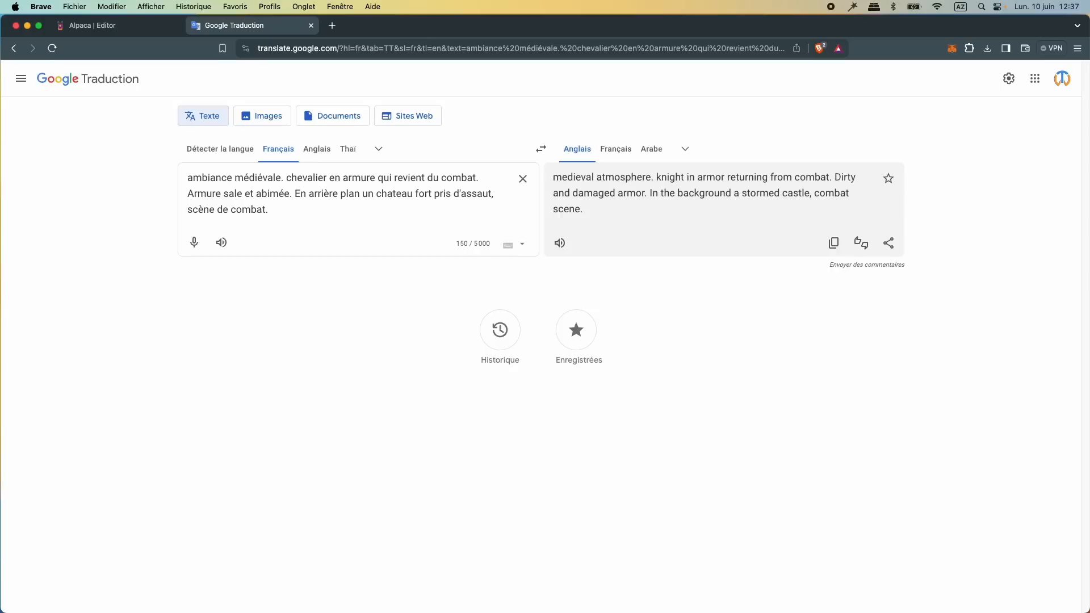
# Step: Copy the English translation of the medieval knight description, replace the Alpaca prompt with it, and generate with the Pro preset
pyautogui.click(834, 244)
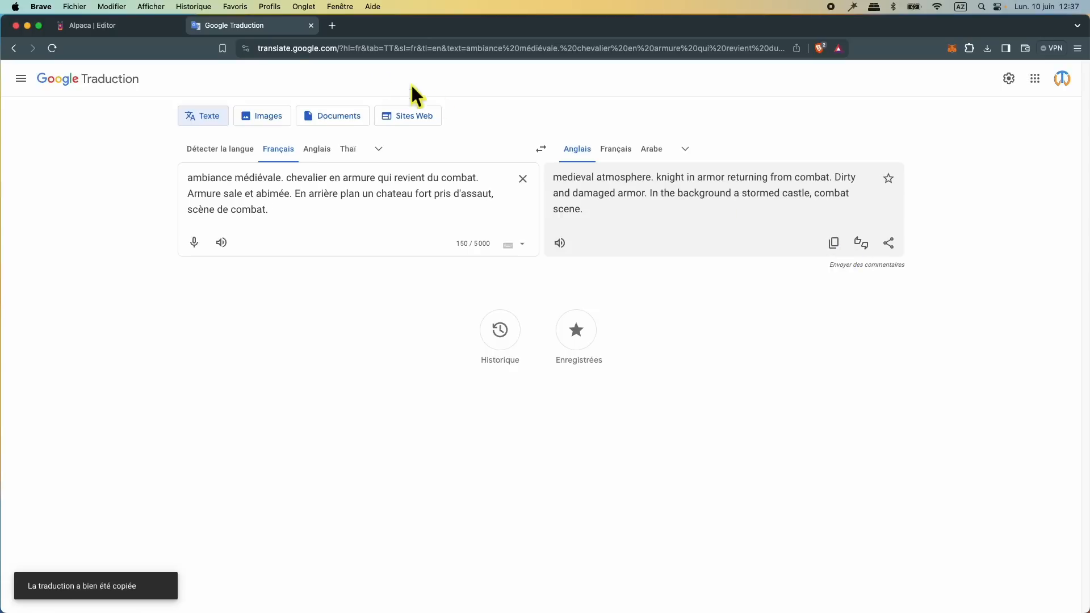
pyautogui.click(135, 29)
pyautogui.press('super+a')
pyautogui.press('super+v')
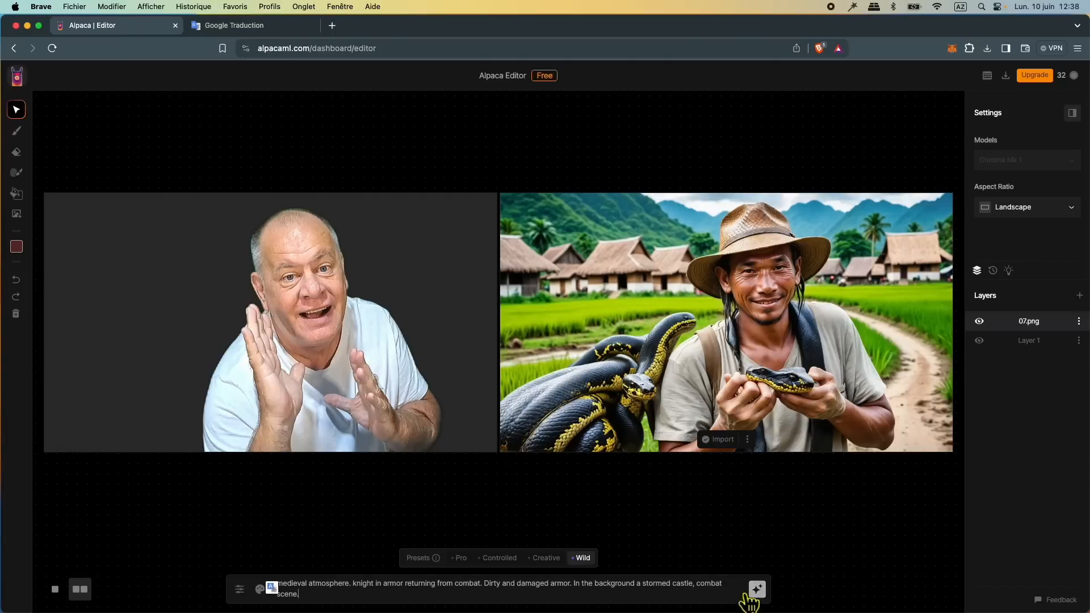
pyautogui.click(460, 559)
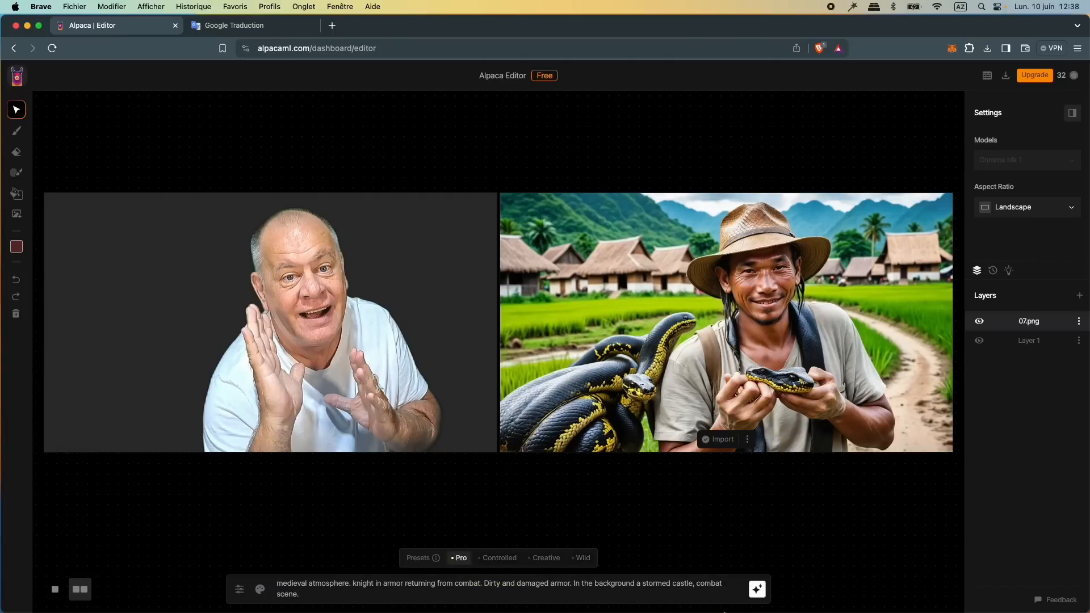
pyautogui.click(766, 596)
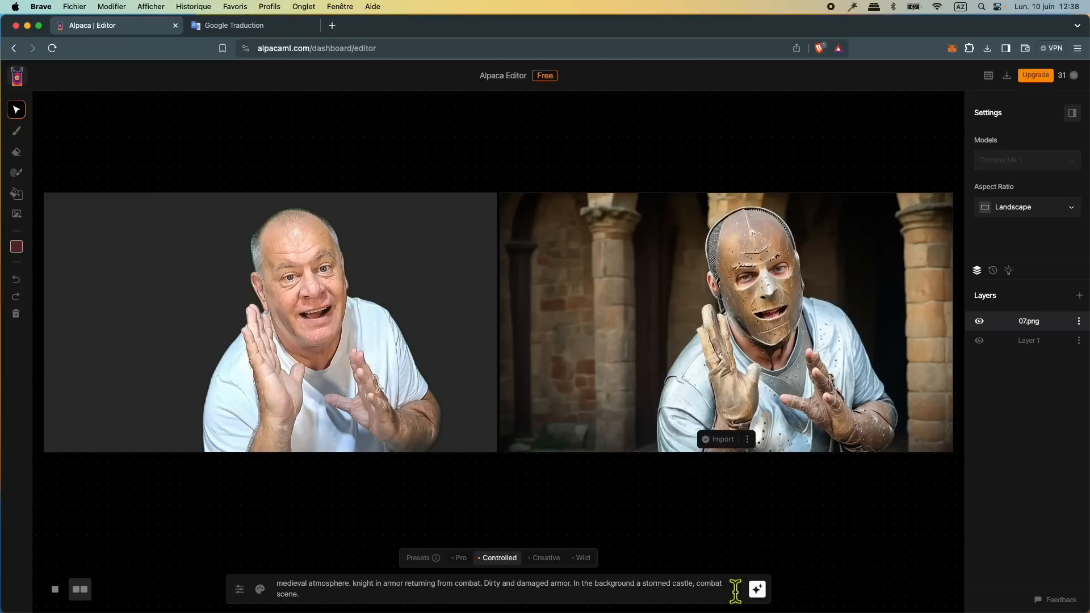
# Step: Generate three more versions of the medieval knight portrait using the Controlled, Creative and Wild presets in turn
pyautogui.click(760, 593)
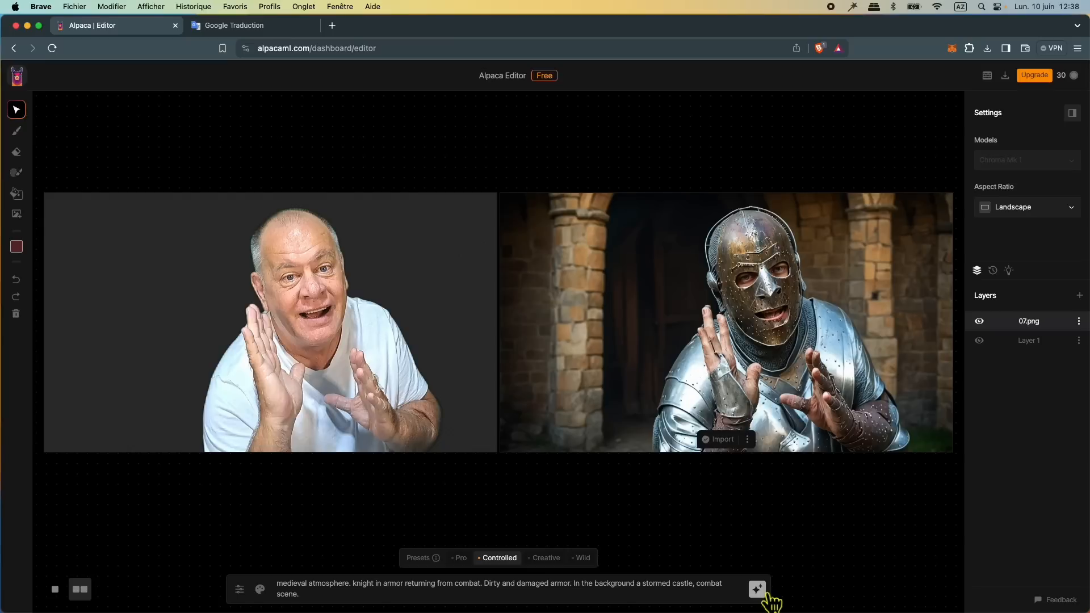
pyautogui.click(546, 558)
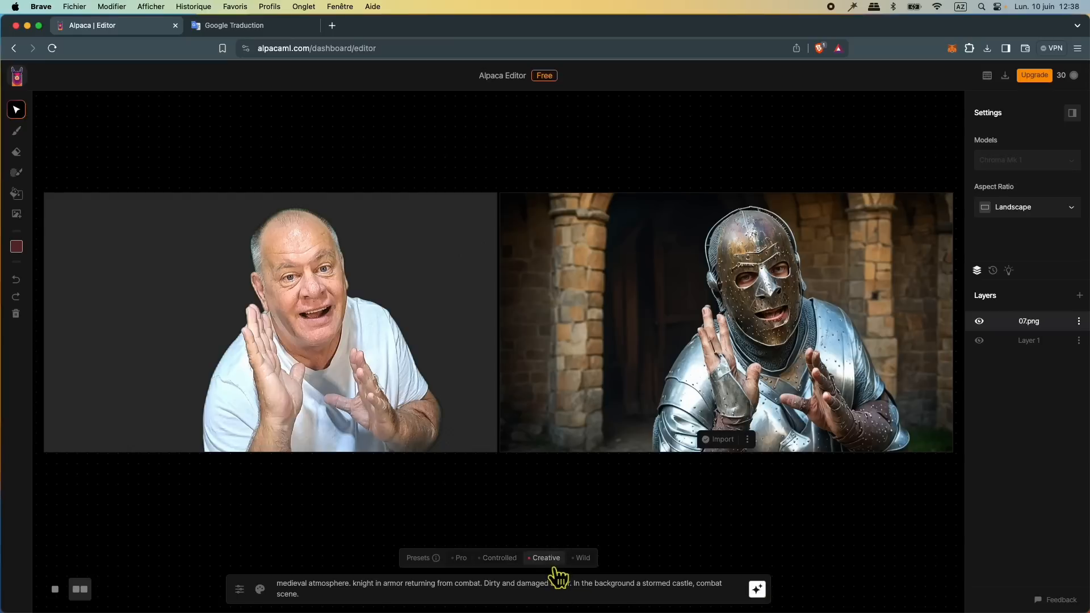
pyautogui.click(768, 596)
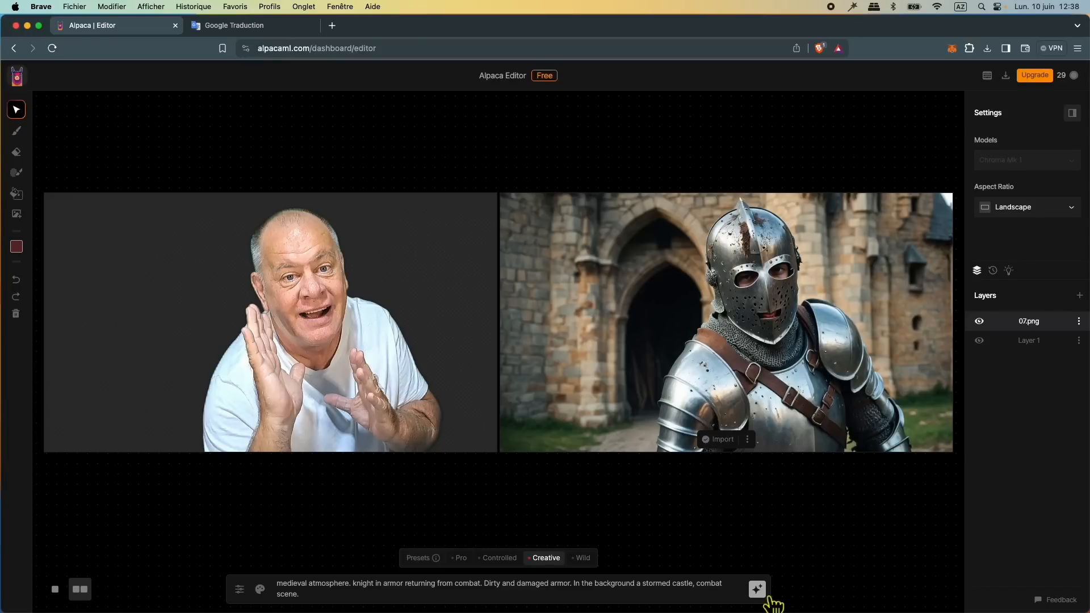
pyautogui.click(583, 559)
pyautogui.click(767, 596)
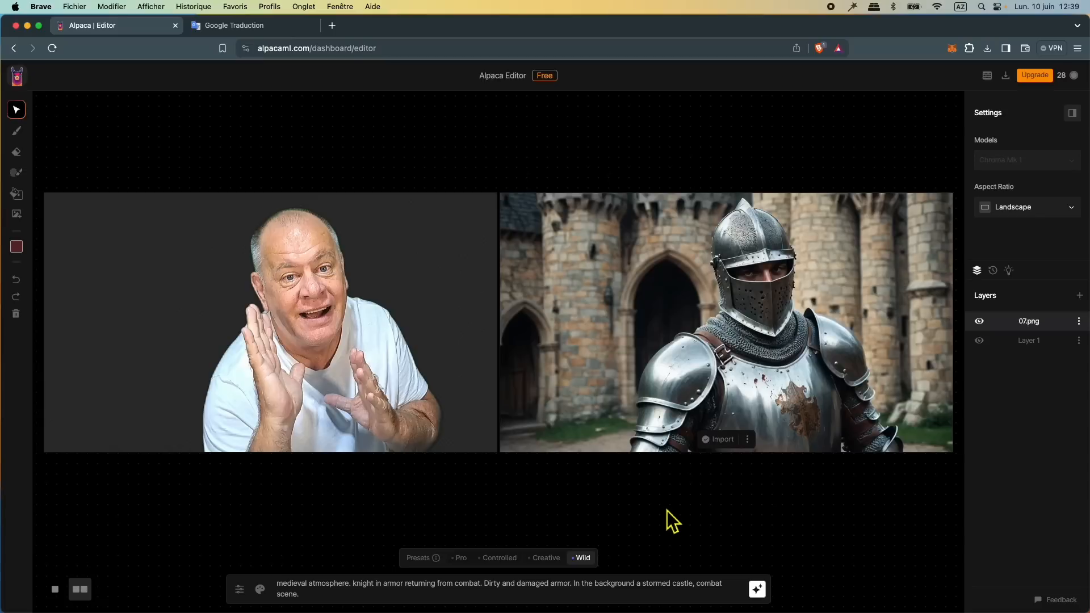
# Step: Delete the portrait photo from the canvas and fill the prompt with the Google Translate text "Knight in armor covered in blood and mud…Dark fantasy"
pyautogui.click(17, 316)
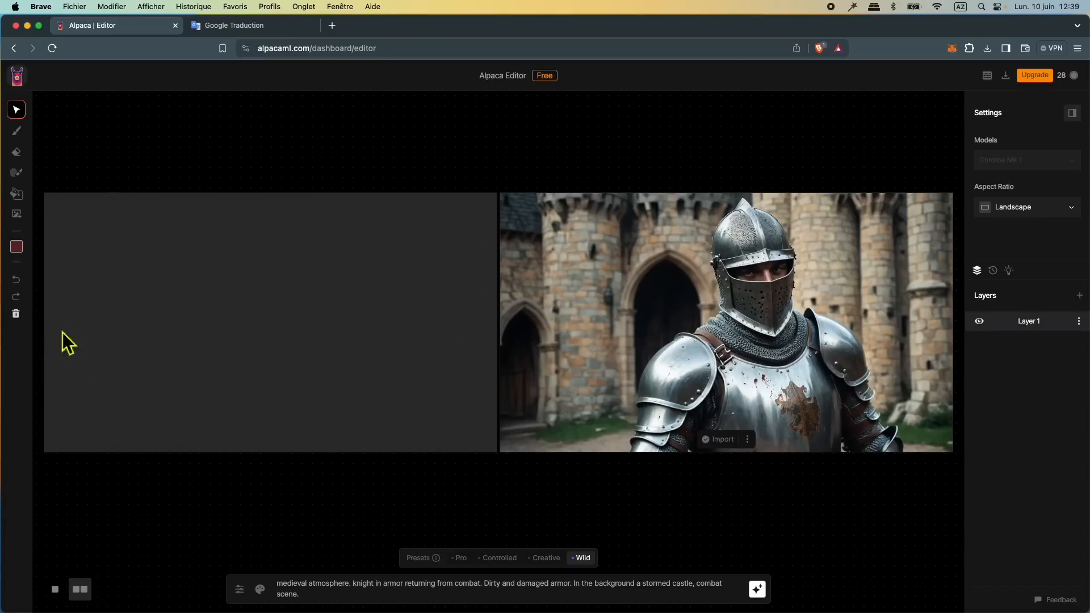
pyautogui.click(246, 28)
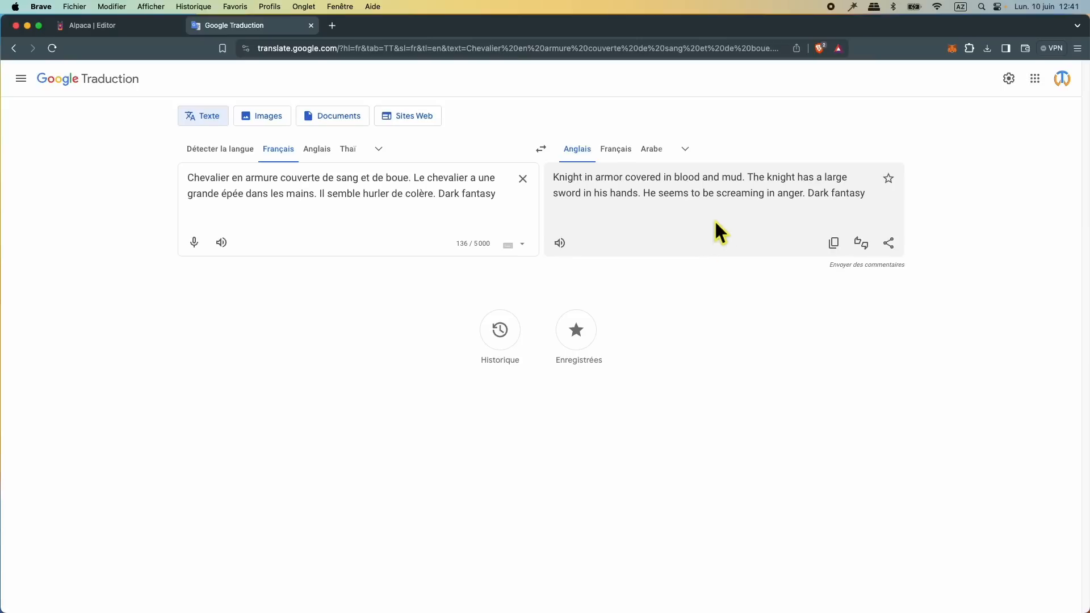
pyautogui.click(838, 247)
pyautogui.click(97, 25)
pyautogui.rightClick(310, 589)
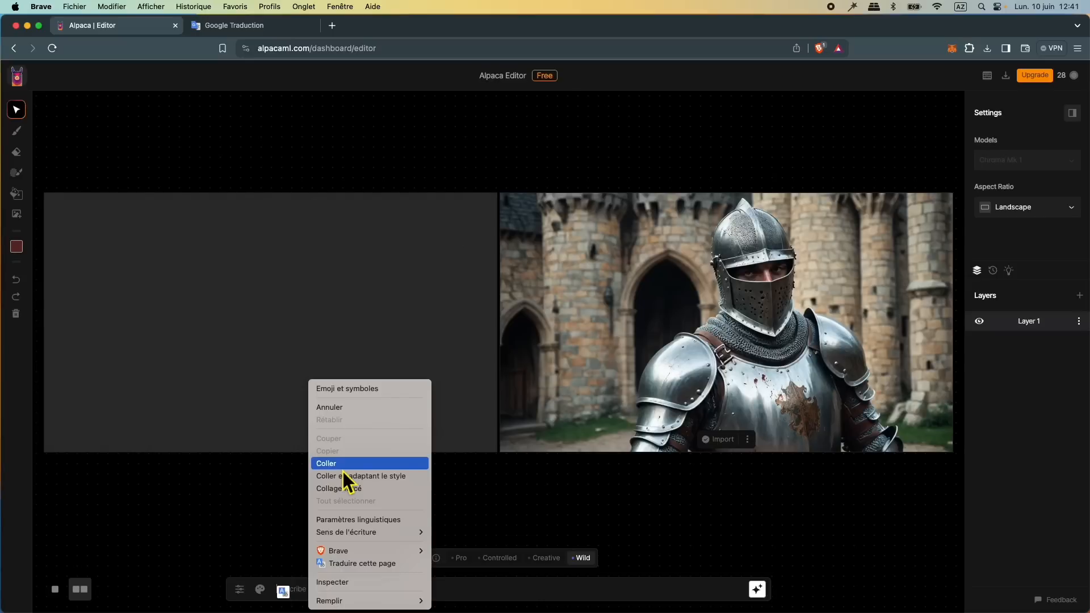
pyautogui.click(343, 470)
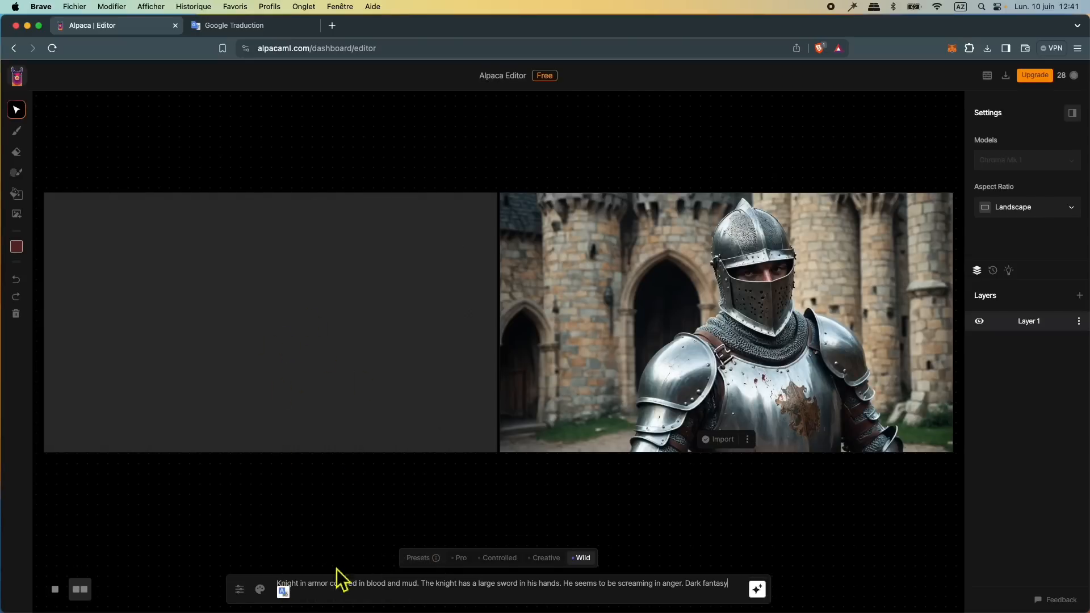
# Step: Generate the dark fantasy knight from the prompt with the Creative preset and again with the Wild preset
pyautogui.click(559, 561)
pyautogui.click(758, 592)
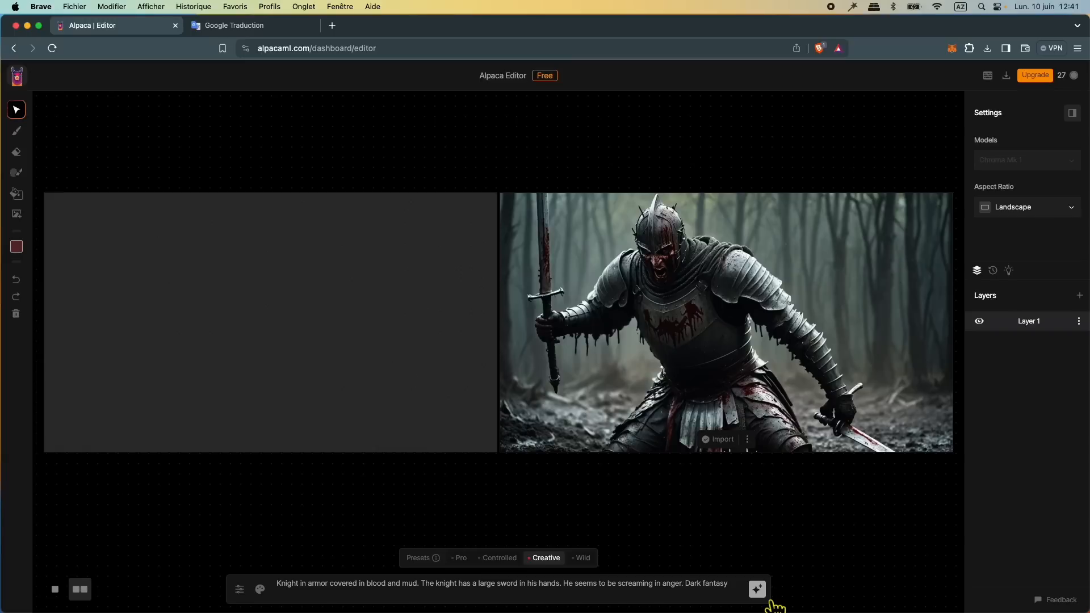
pyautogui.click(582, 561)
pyautogui.click(758, 591)
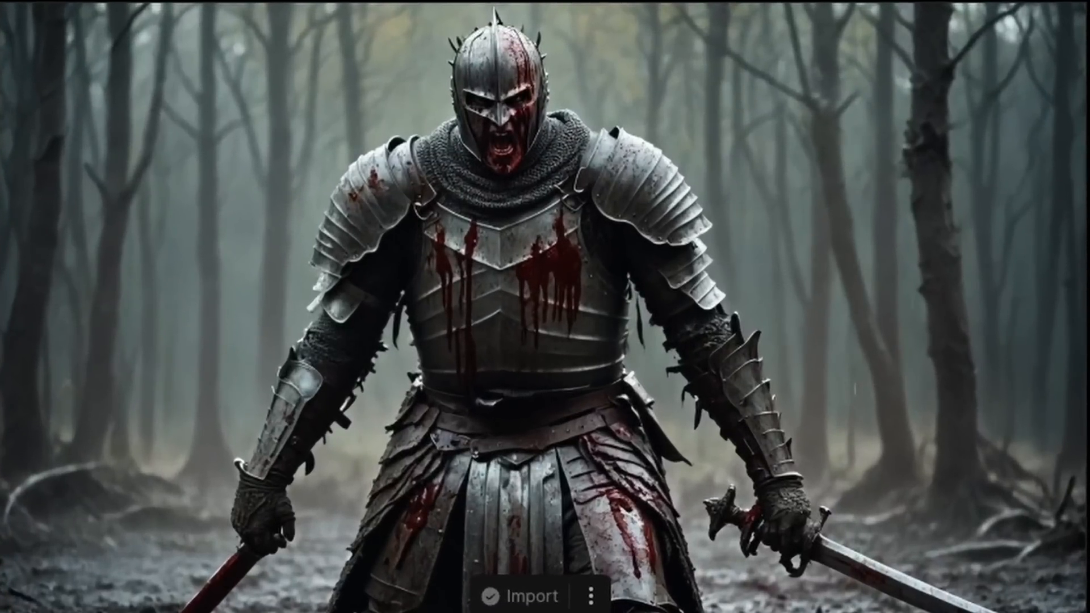
# Step: Download the generated dark fantasy knight image to the Bureau folder under its suggested file name
pyautogui.click(607, 580)
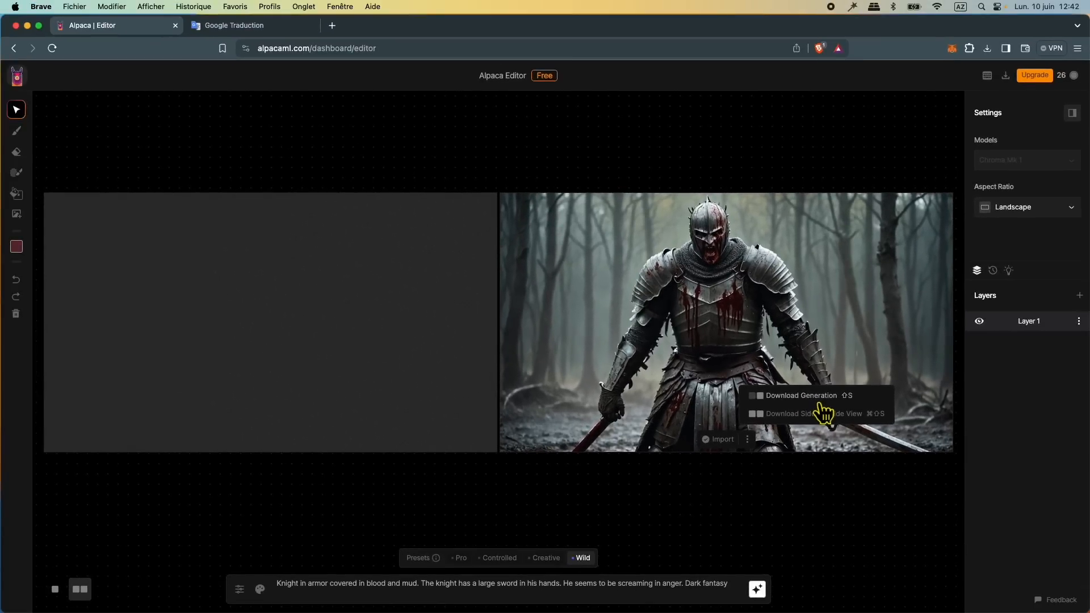
pyautogui.click(812, 400)
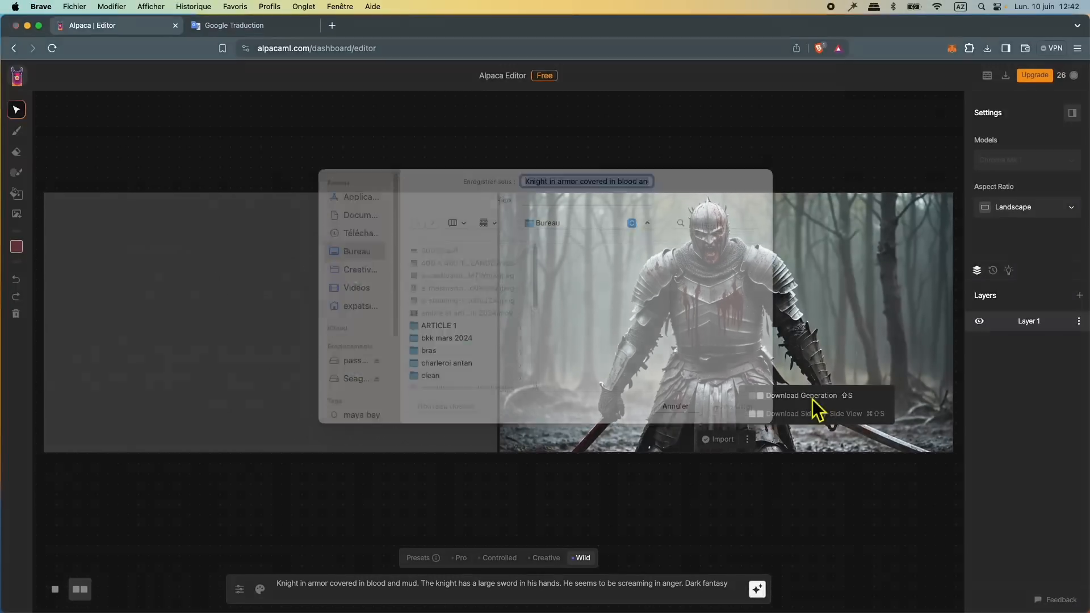
pyautogui.click(735, 424)
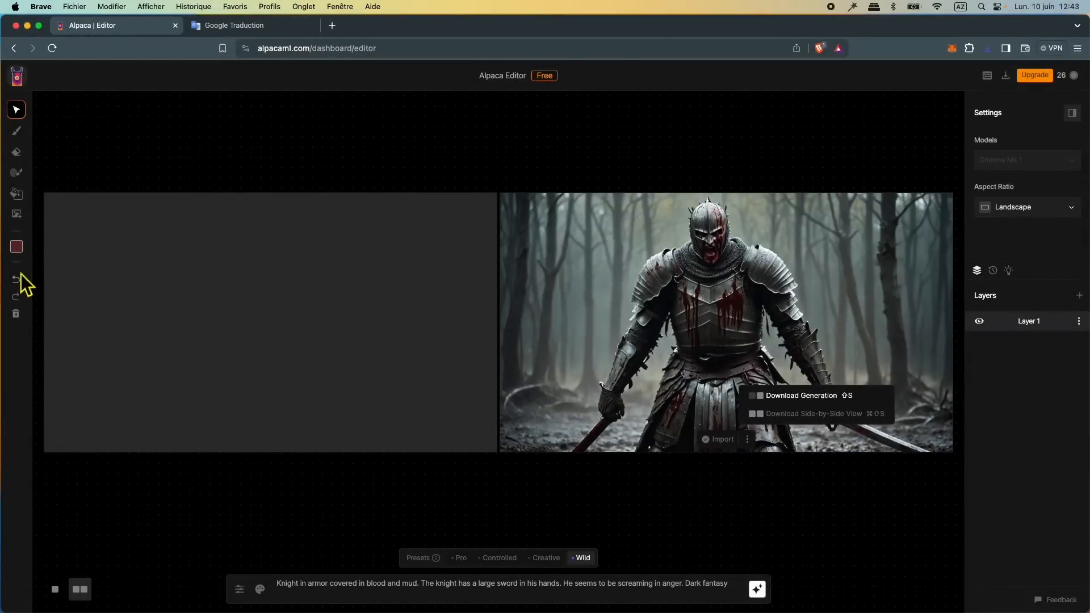
# Step: Upload the downloaded "Knight in armor" PNG from the Bureau folder onto the Alpaca canvas
pyautogui.click(17, 215)
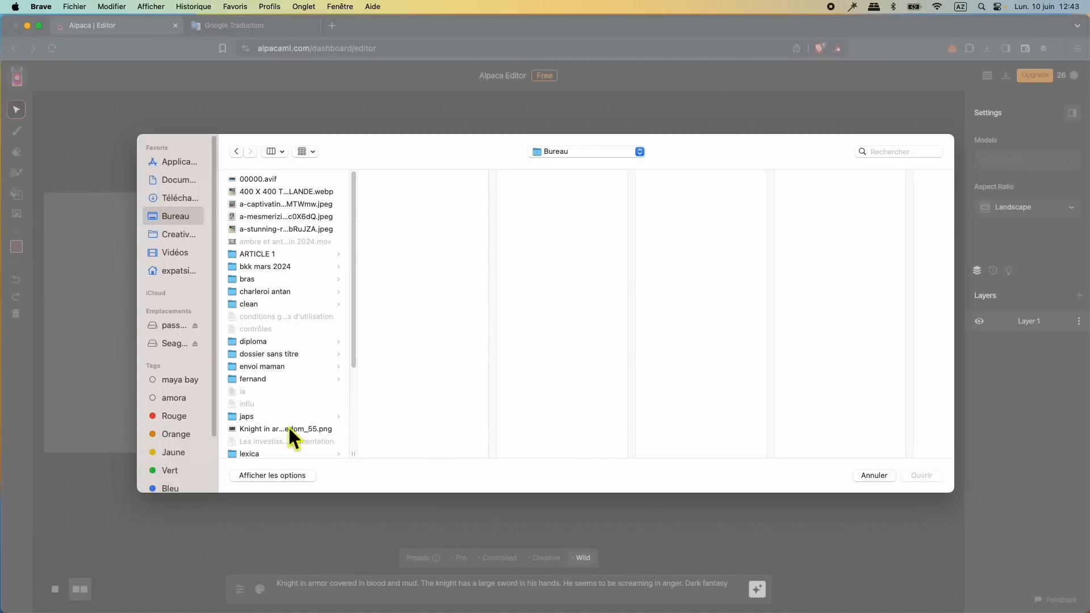
pyautogui.click(288, 429)
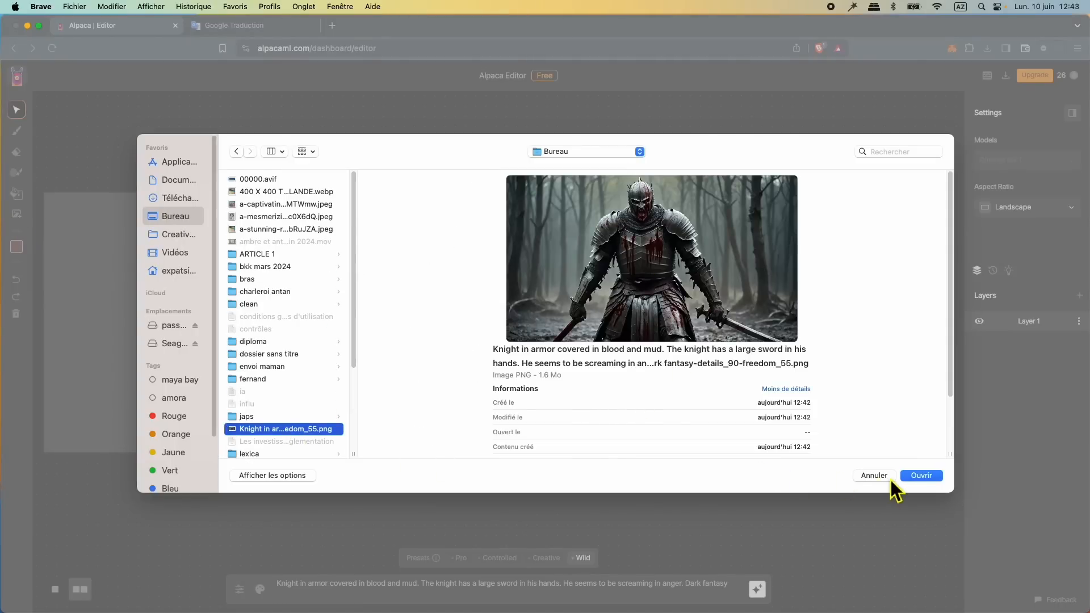
pyautogui.click(930, 479)
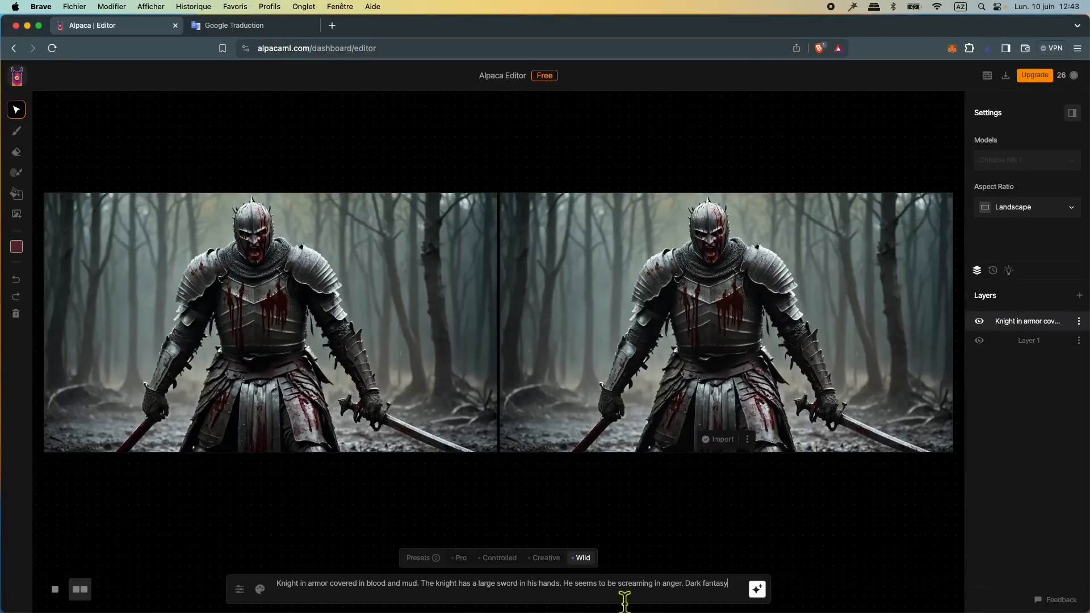
# Step: Clear the Alpaca prompt, and copy Google Translate's English version of "Style pixar. Belle forêt en arrière plan. Chevalier avec une armure étincellante. Atmosphère conte de fées"
pyautogui.tripleClick(299, 585)
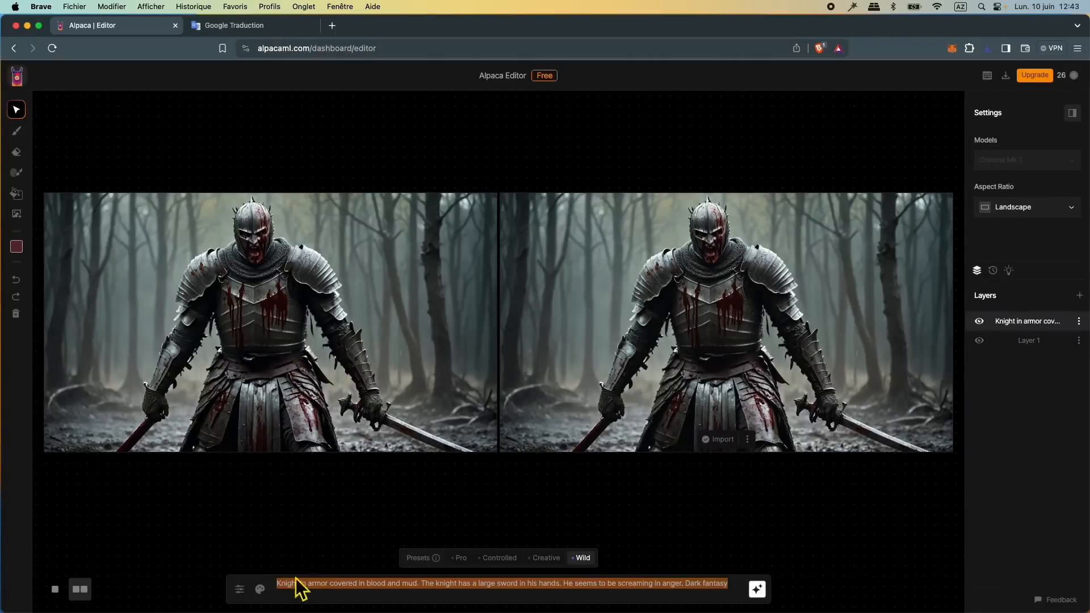
pyautogui.click(233, 26)
pyautogui.press('super+a')
pyautogui.write('Style pixar. Belle forêt en arrière plan. Chevalier avec une armure étincellante. Atmosphère conte de fées')
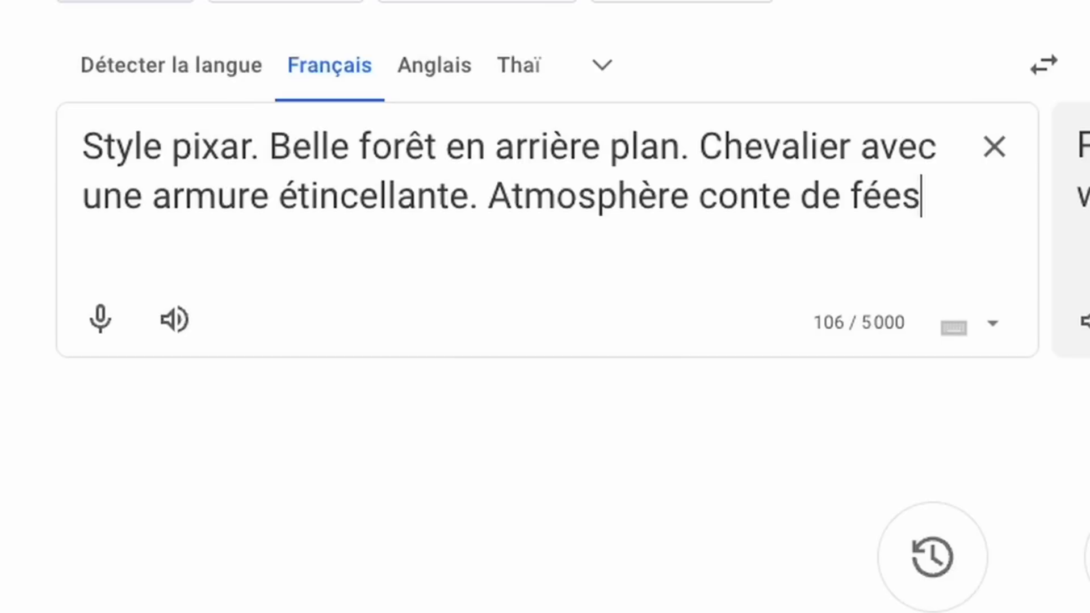
pyautogui.click(836, 247)
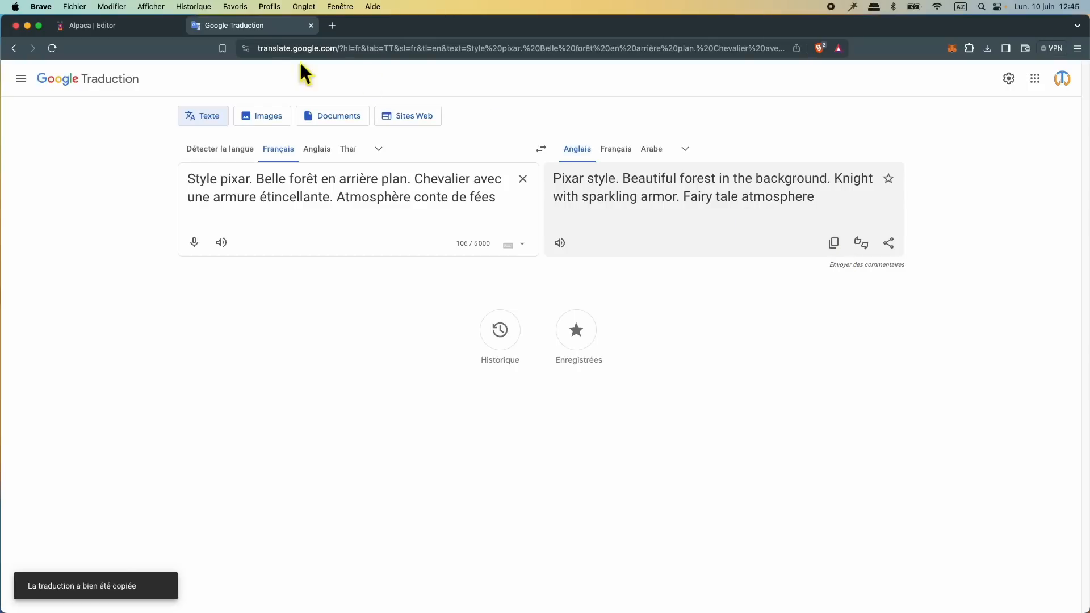
# Step: Paste the copied "Pixar style. Beautiful forest in the background. Knight with sparkling armor. Fairy tale atmosphere" into the Alpaca prompt
pyautogui.click(136, 25)
pyautogui.rightClick(305, 598)
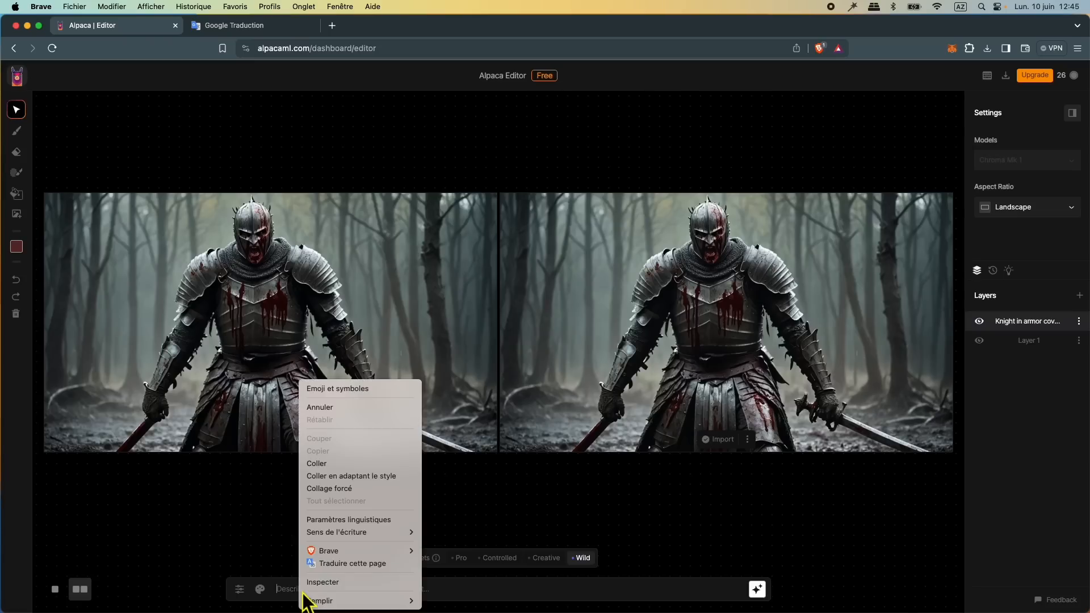
pyautogui.click(349, 463)
# Step: Generate three Pixar-style versions of the uploaded knight, starting with the Pro preset and using the Creative preset for the last one
pyautogui.click(461, 560)
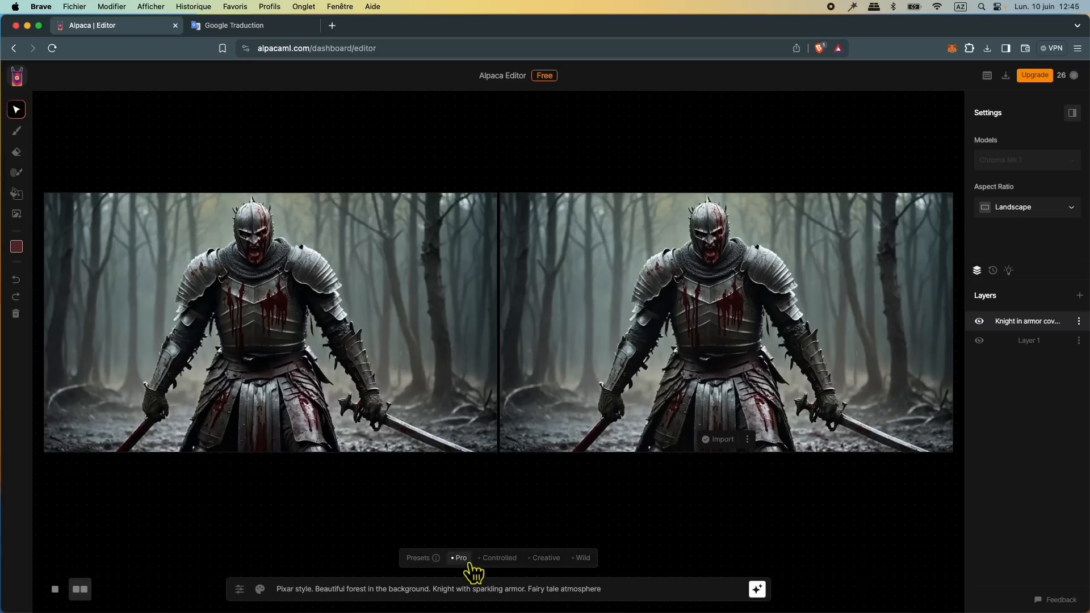
pyautogui.click(759, 591)
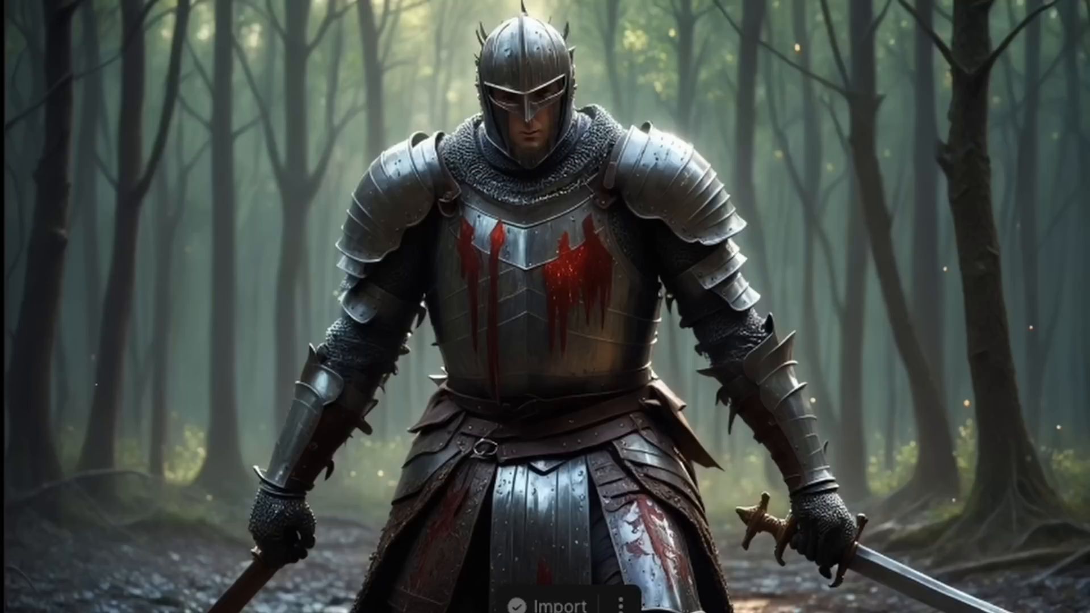
pyautogui.click(758, 591)
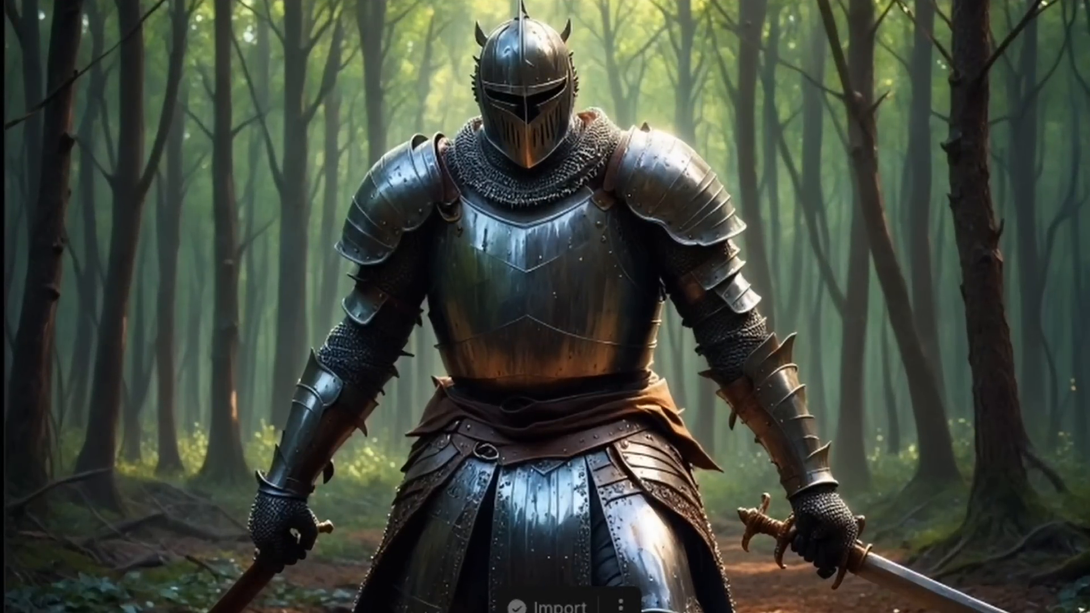
pyautogui.click(761, 593)
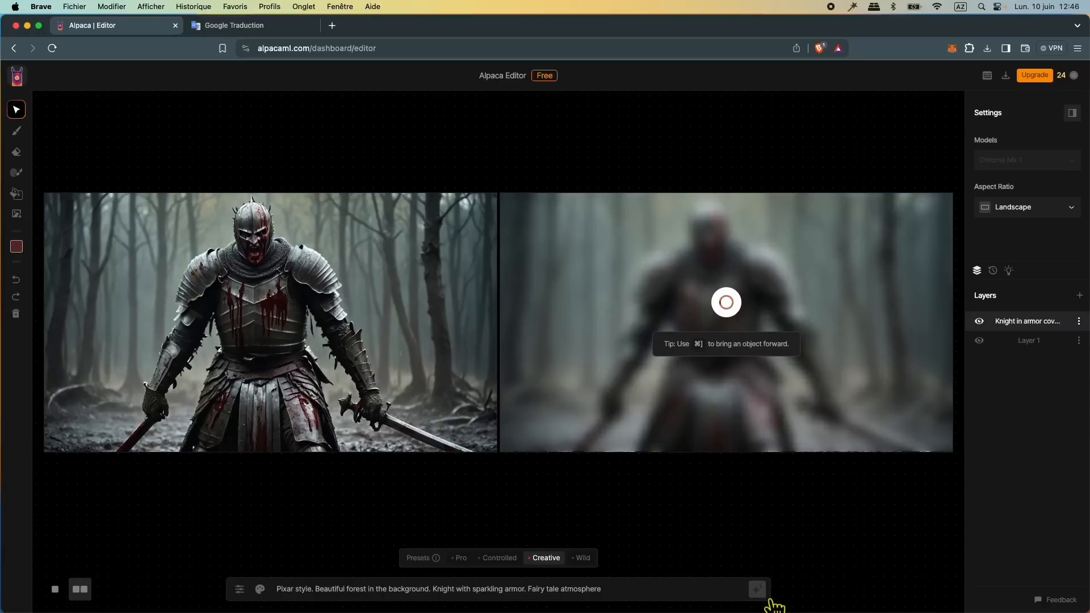